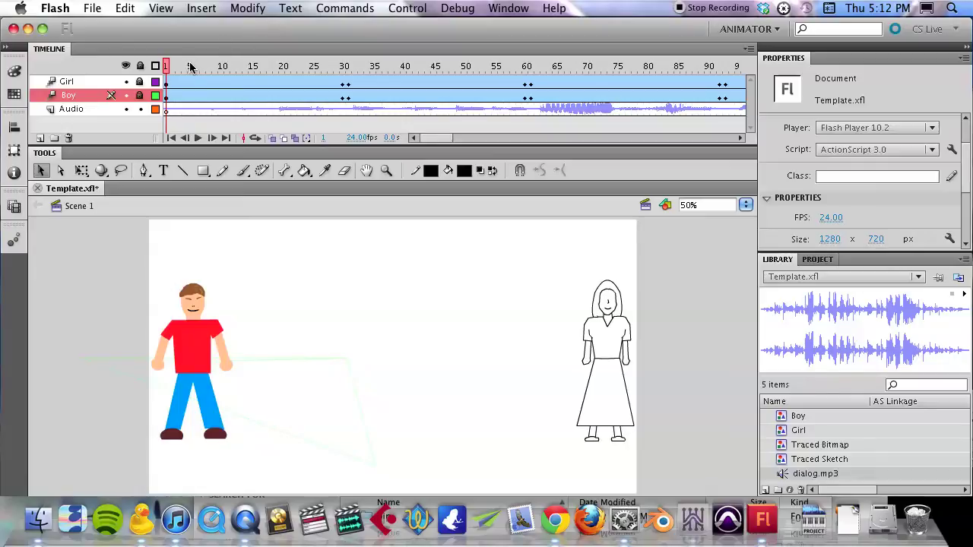
Step: Preview the scene, checking the girl and boy close-ups around frames 30 and 60
key(Return)
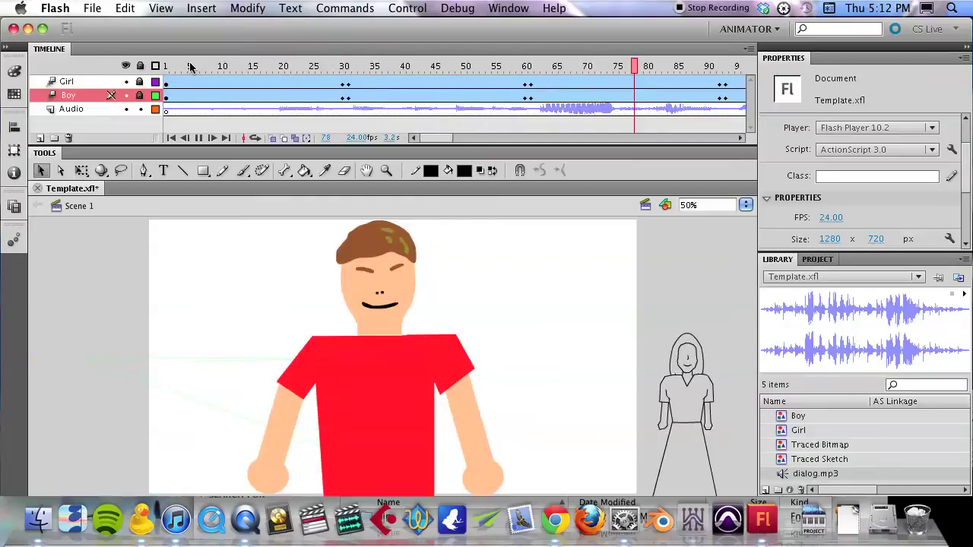
key(Return)
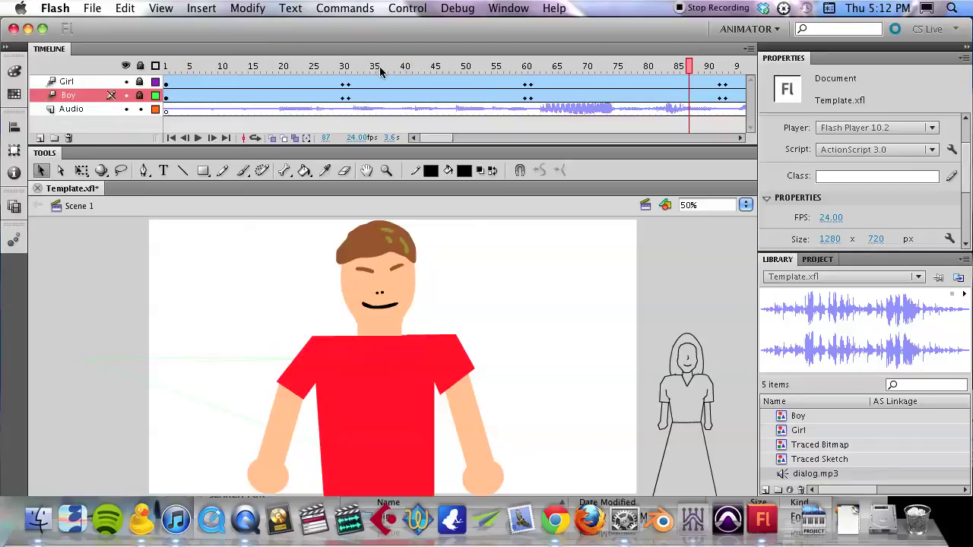
click(536, 66)
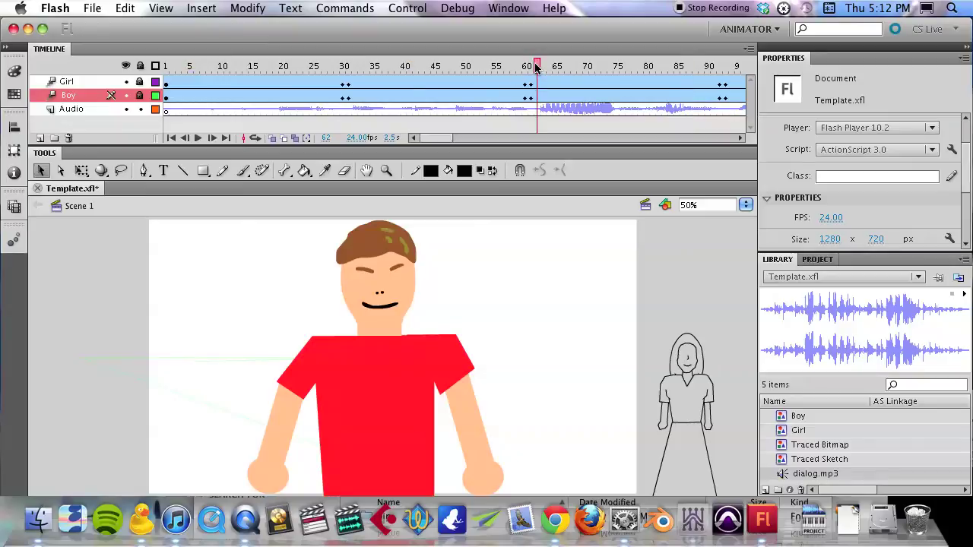
click(524, 65)
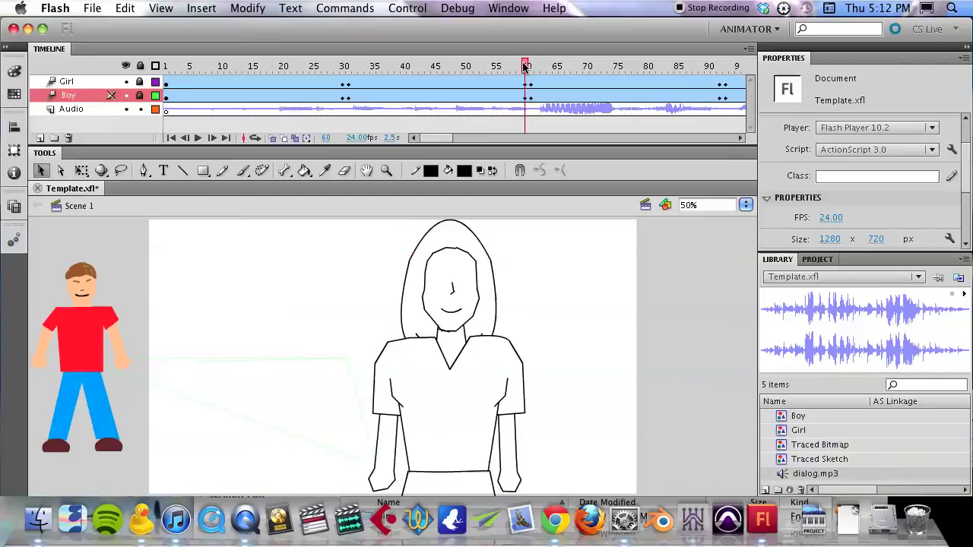
drag(525, 65, 508, 68)
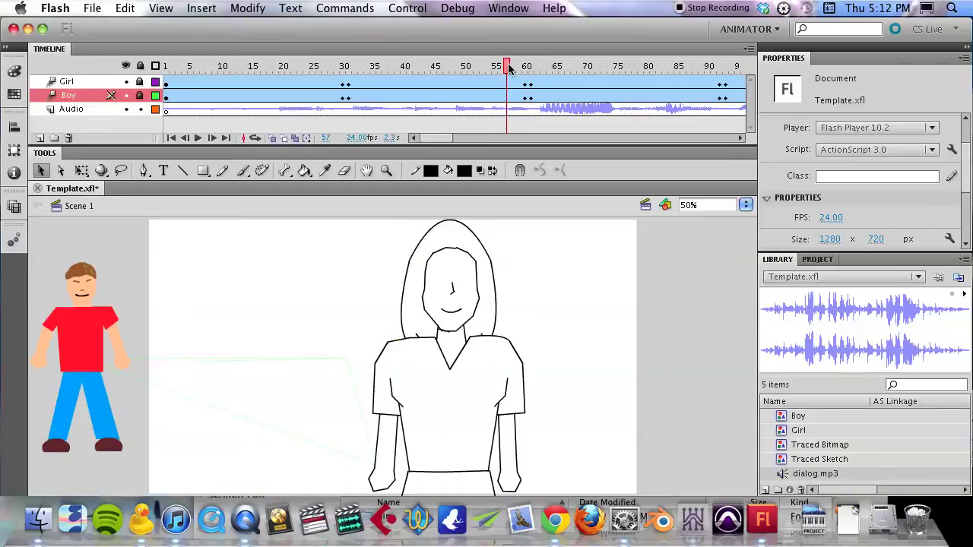
click(342, 86)
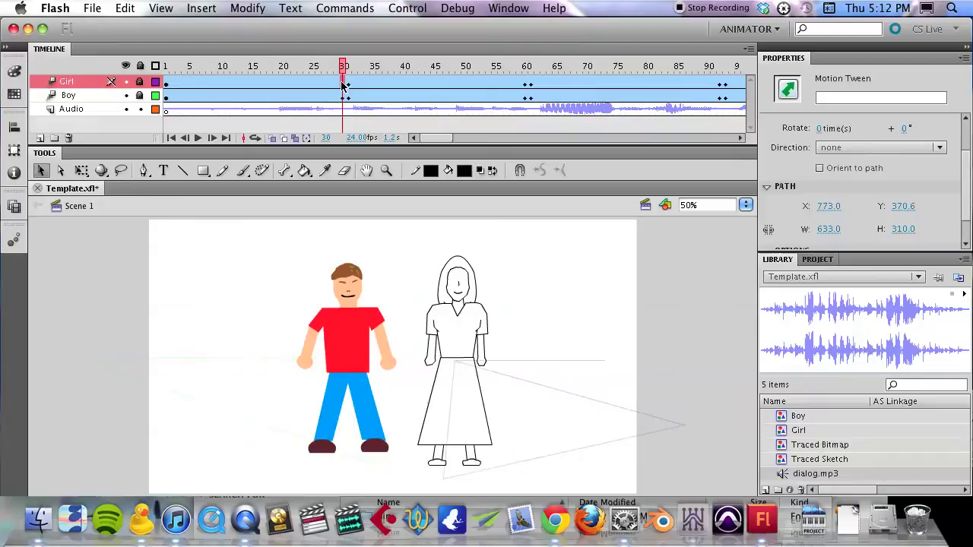
click(298, 85)
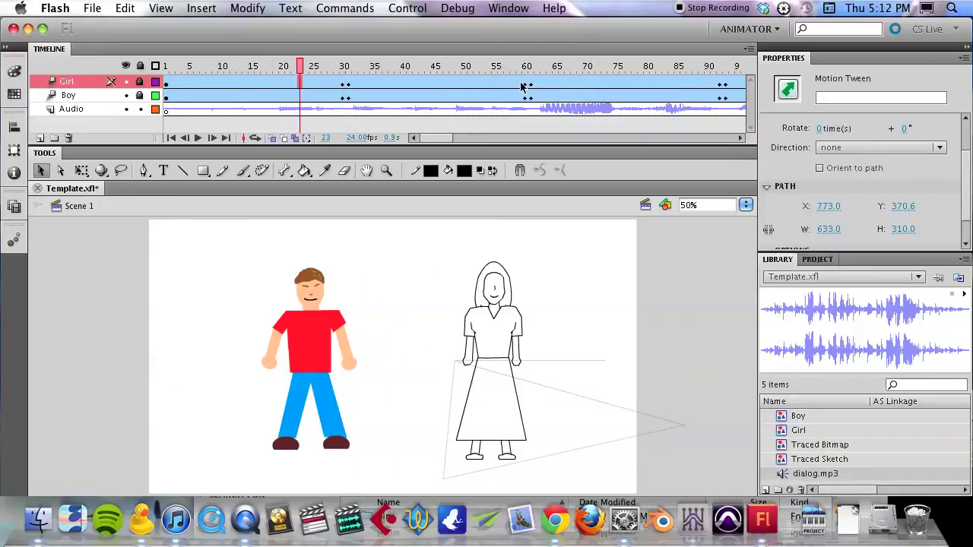
click(348, 78)
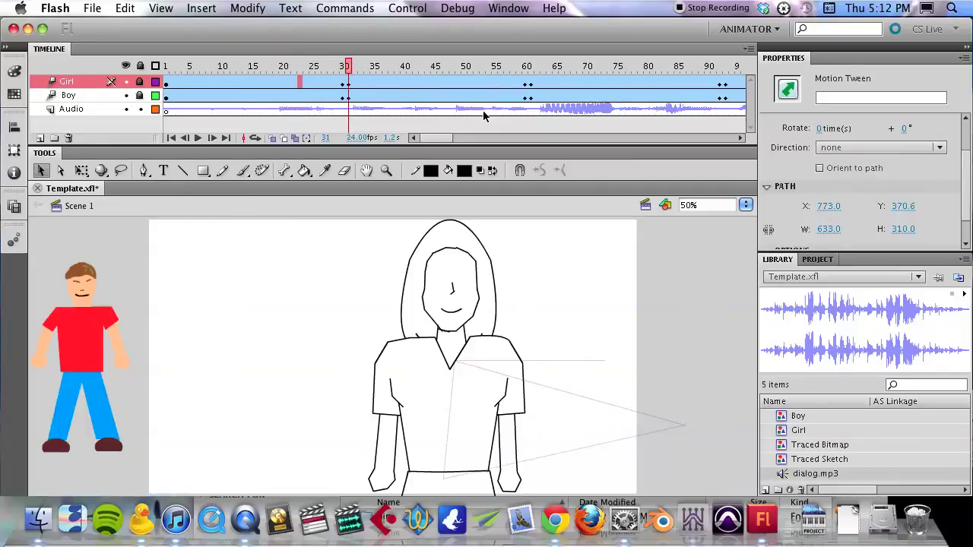
click(530, 67)
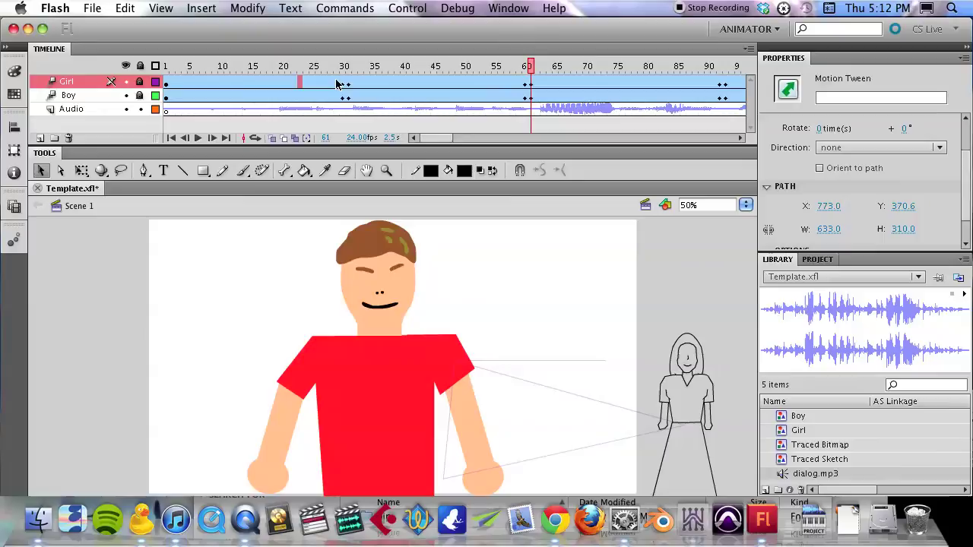
Step: Shift the Girl and Boy frames 27–82 about 30 frames later in the timeline
drag(336, 83, 726, 97)
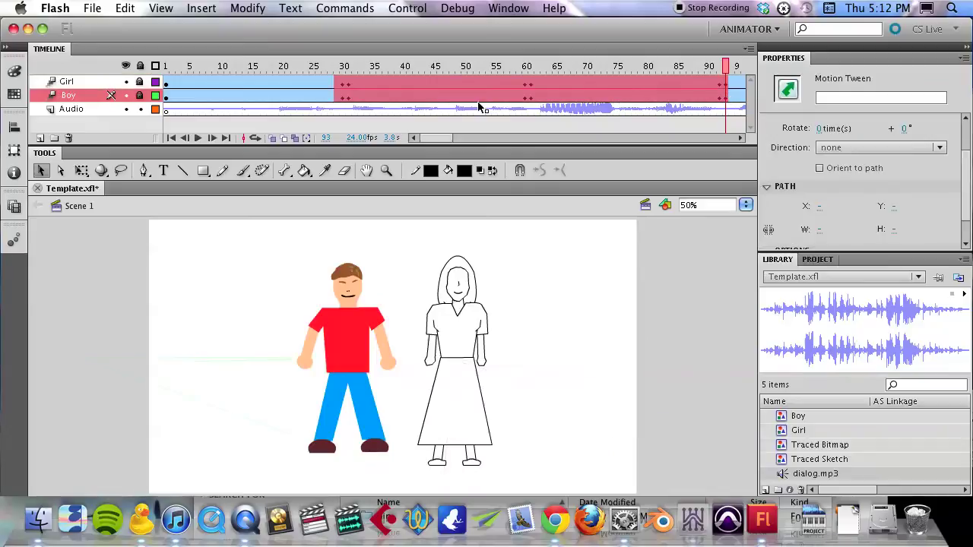
drag(453, 139, 470, 138)
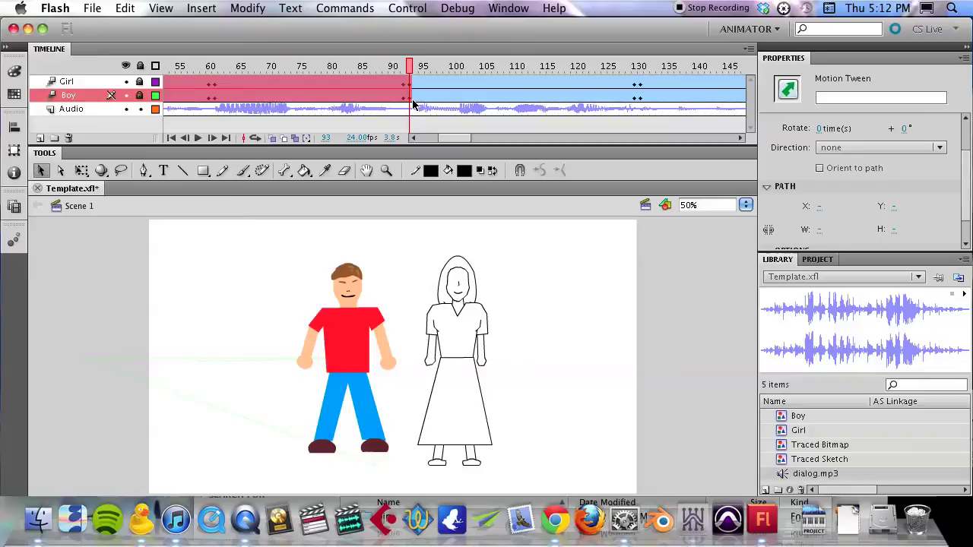
drag(411, 101, 595, 107)
click(595, 107)
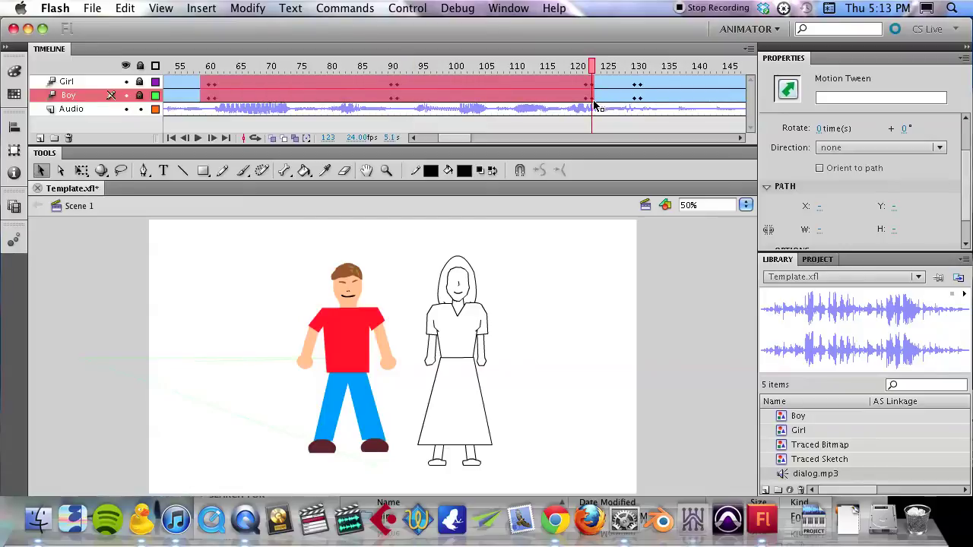
drag(461, 138, 391, 123)
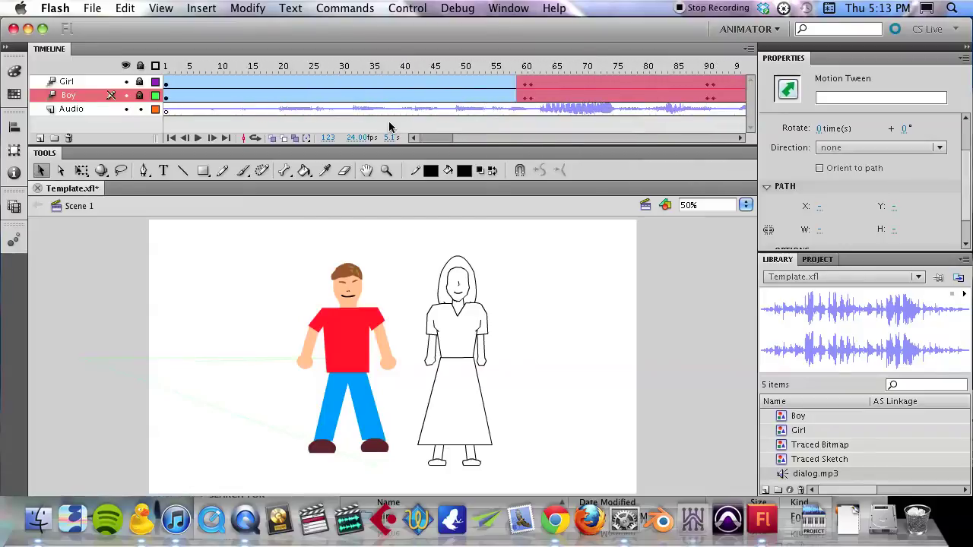
click(379, 69)
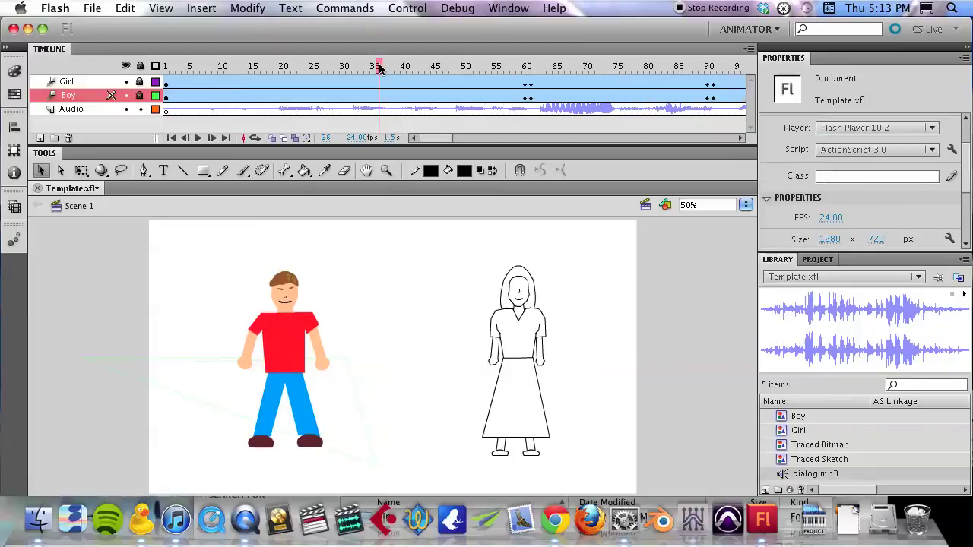
click(166, 67)
key(Return)
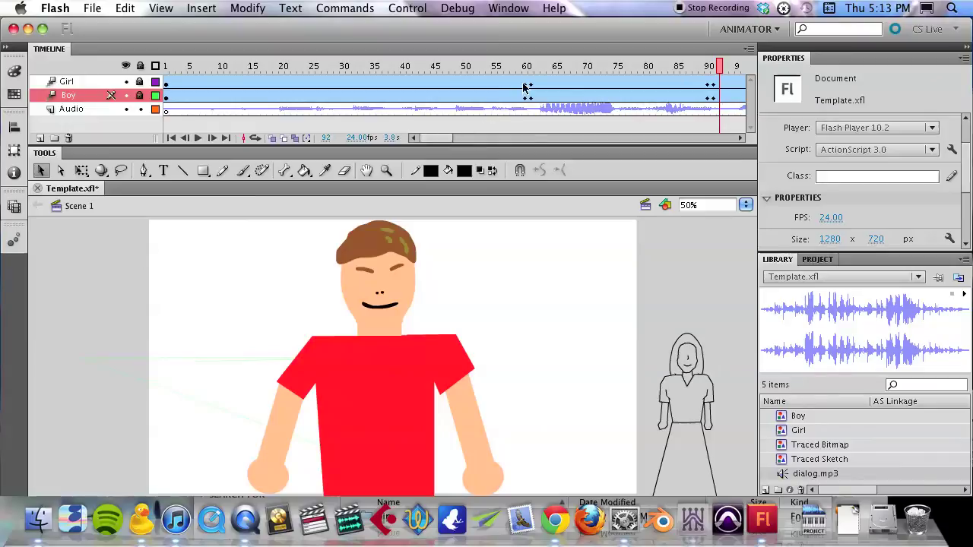
click(173, 67)
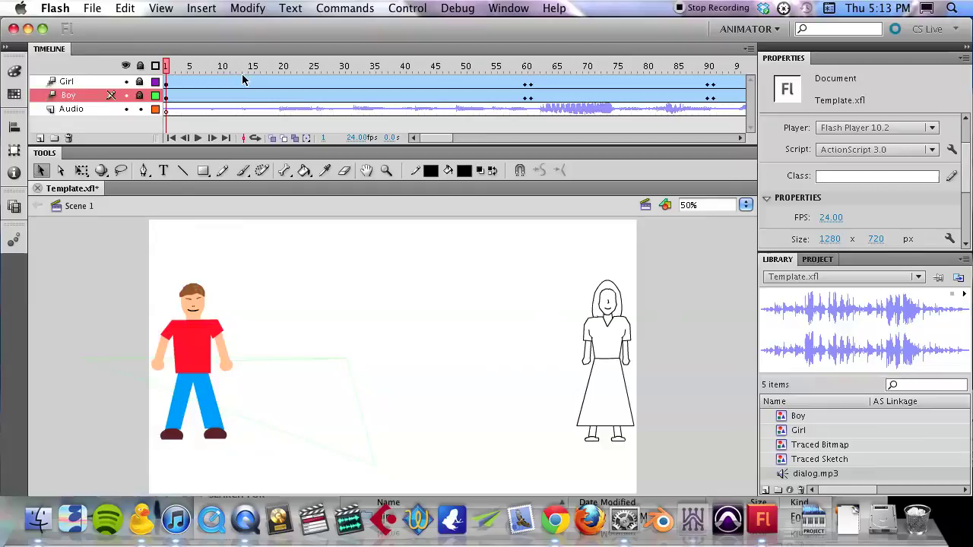
key(Return)
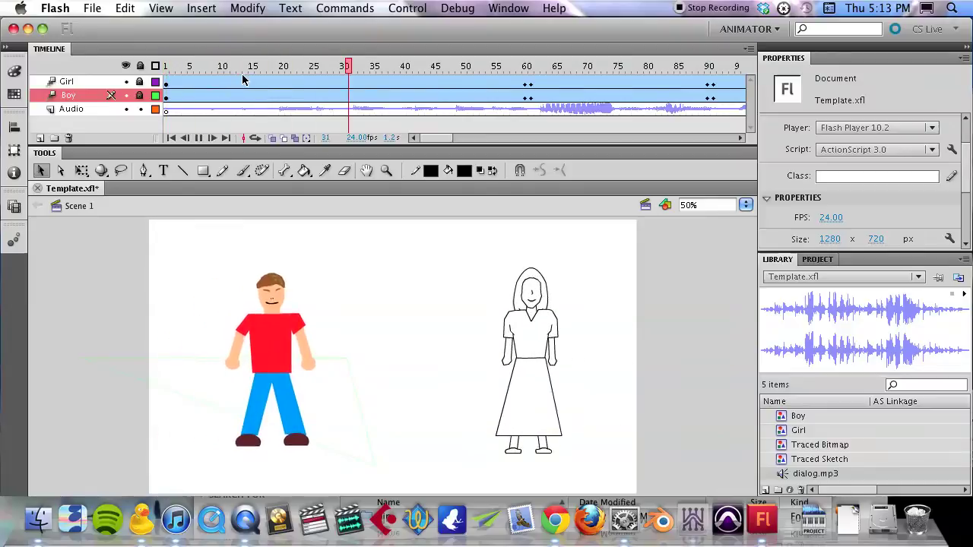
key(Return)
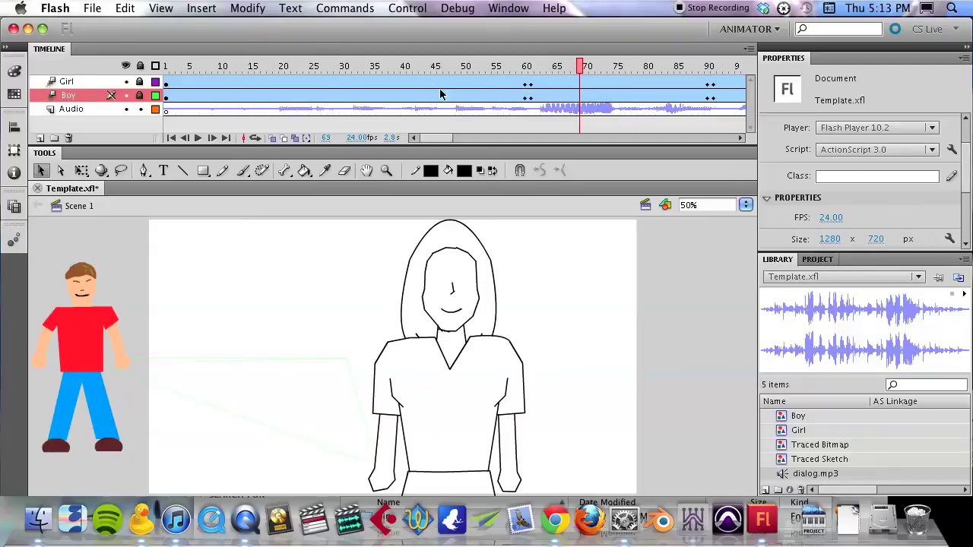
click(526, 67)
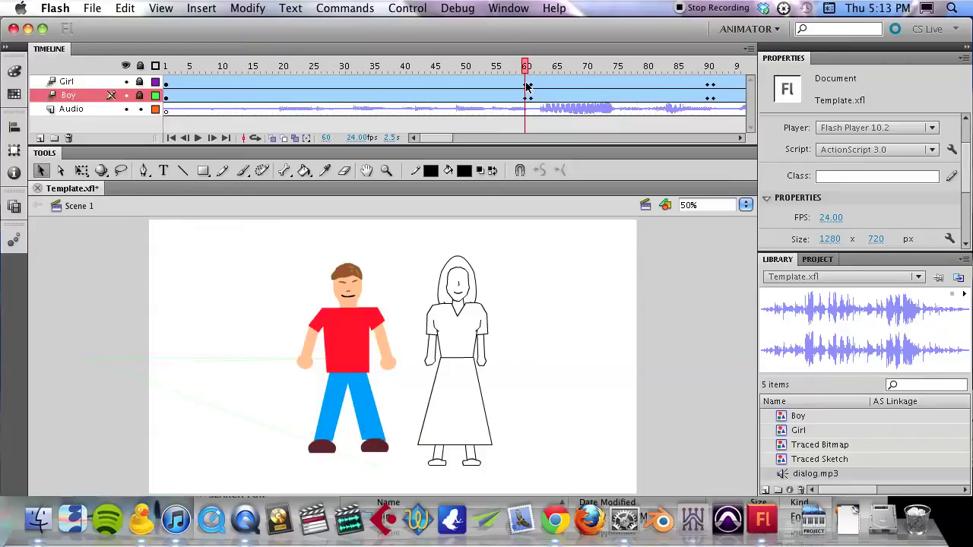
Step: Drag the Boy keyframe from frame 60 to frame 35, then replay from frame 1
click(525, 95)
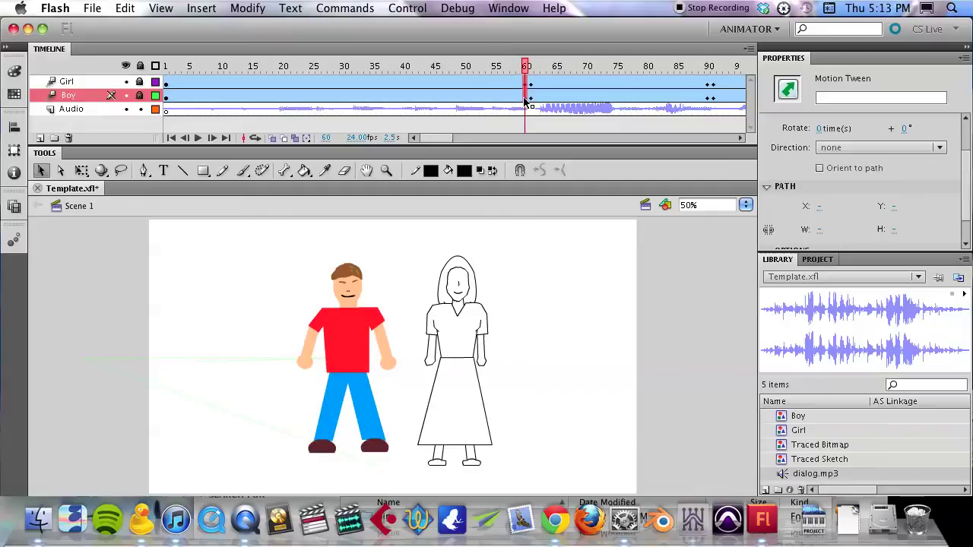
right_click(524, 99)
click(520, 100)
drag(526, 100, 373, 99)
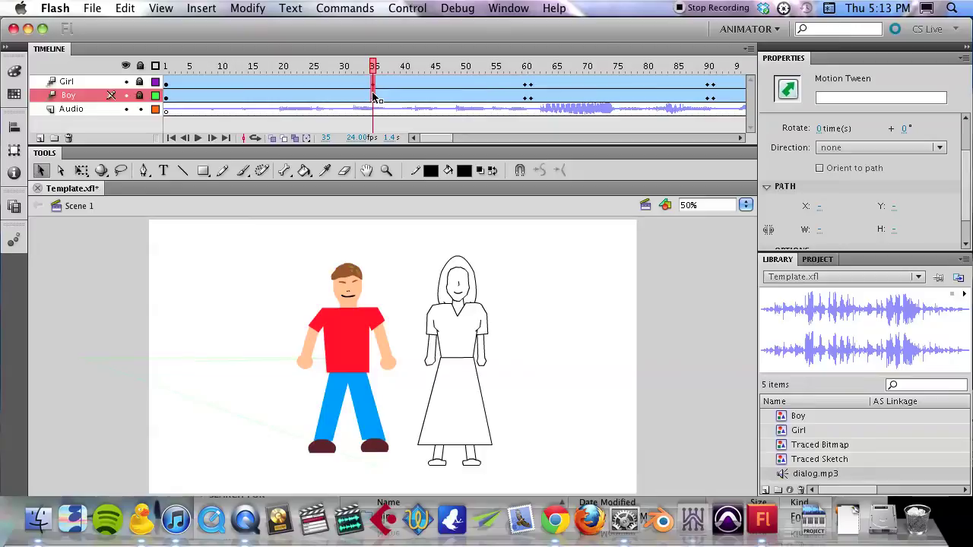
click(164, 67)
key(Return)
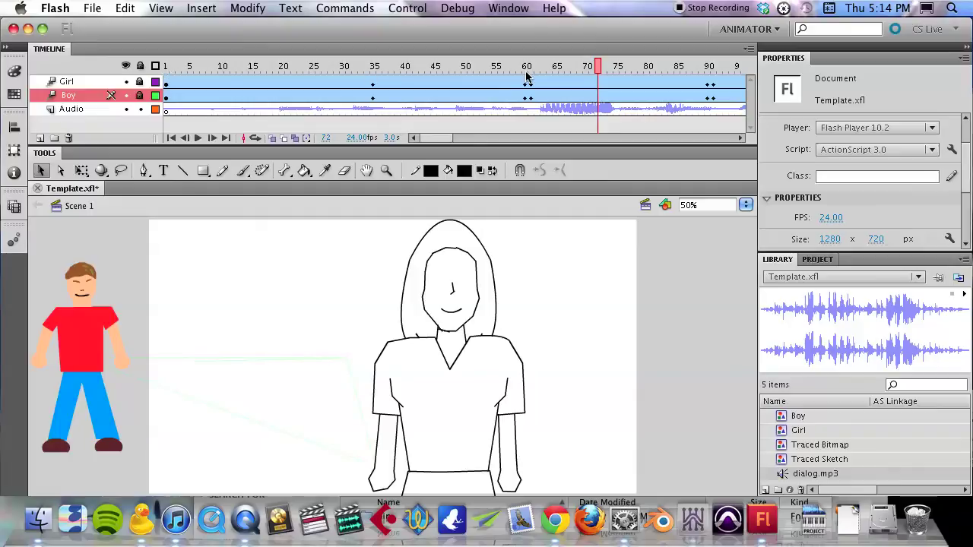
Step: Move the Girl and Boy frames 90–131 later, to about frames 133–164
click(741, 137)
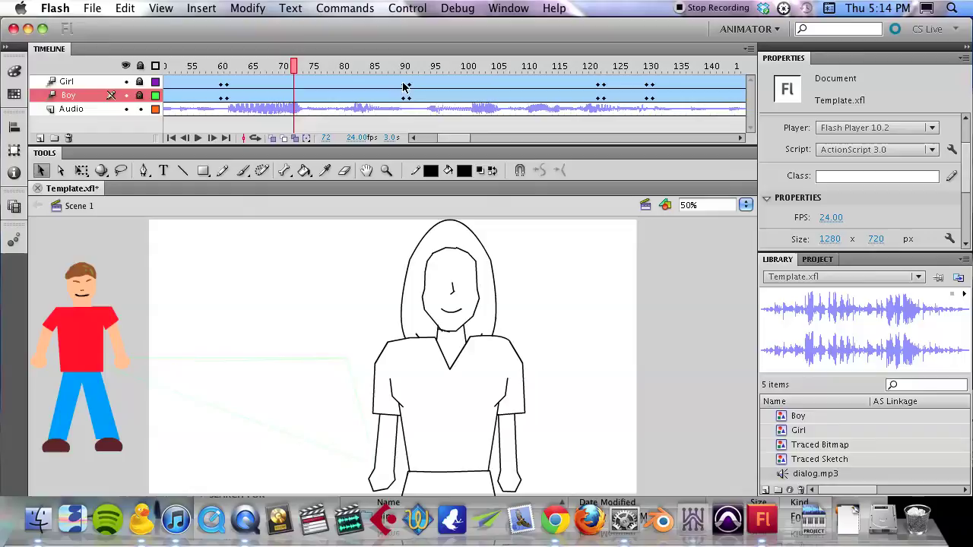
drag(404, 87, 584, 97)
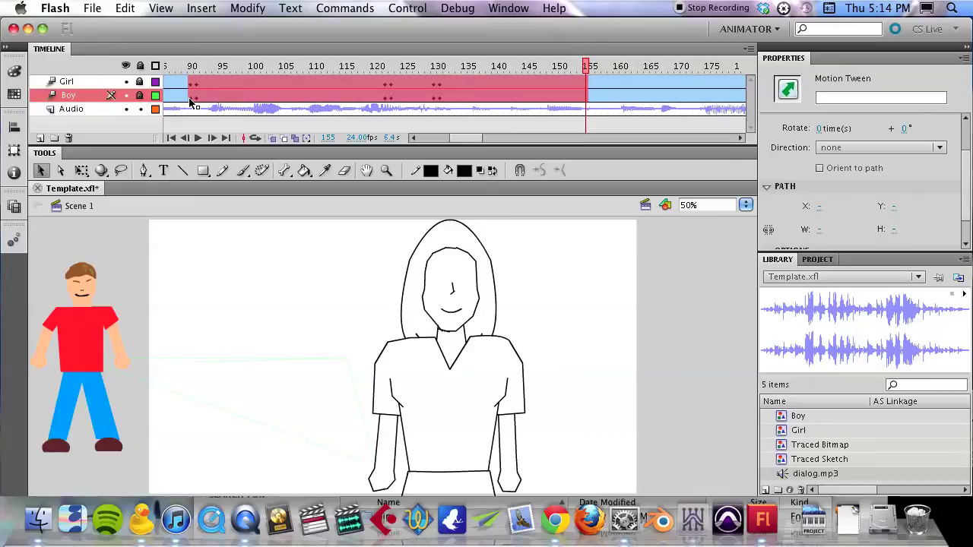
drag(190, 101, 544, 72)
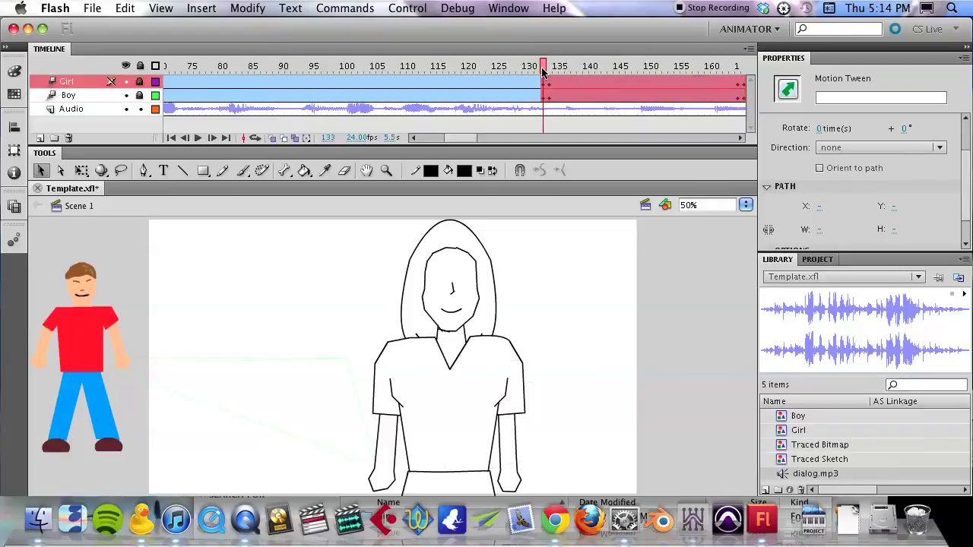
Step: Play the scene from frame 100 and again from frame 134 to check the delayed cuts
click(362, 66)
key(Return)
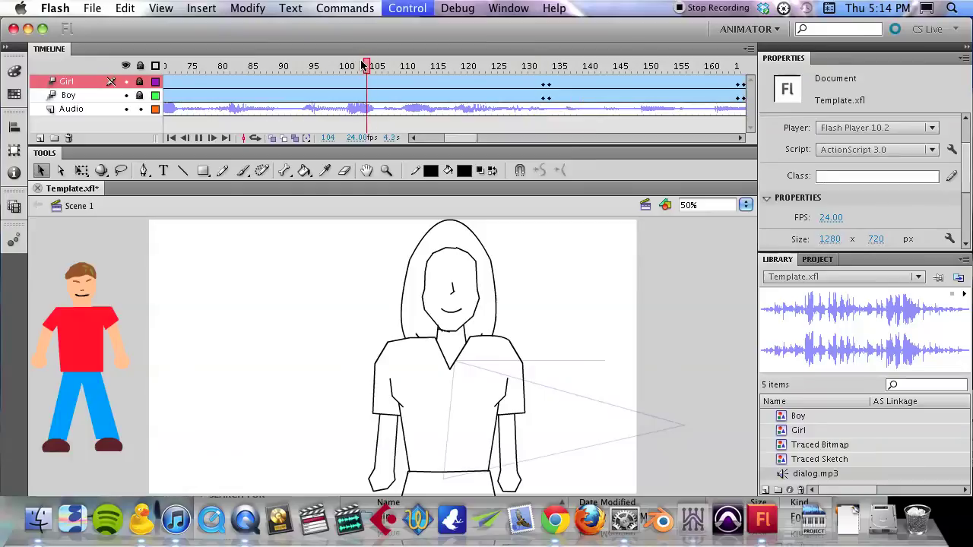
key(Return)
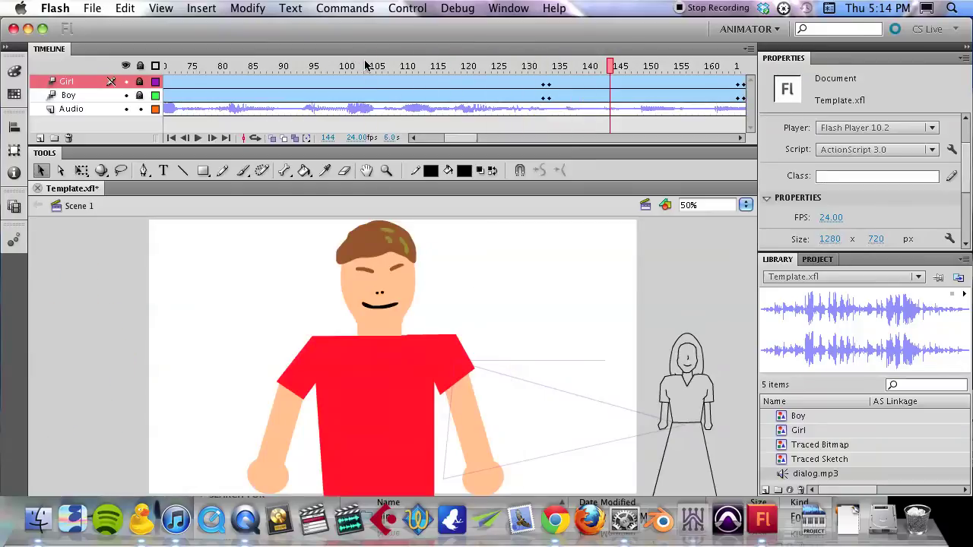
click(550, 67)
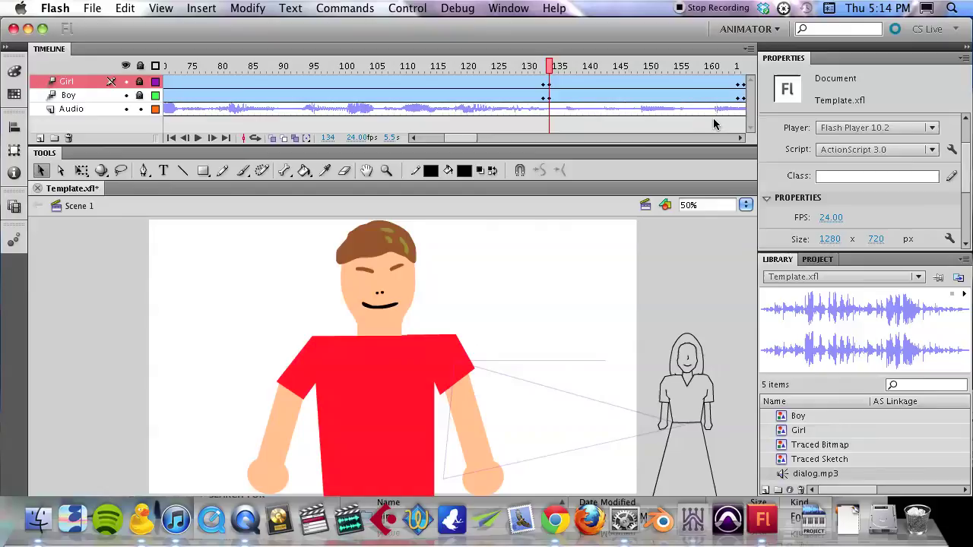
key(Return)
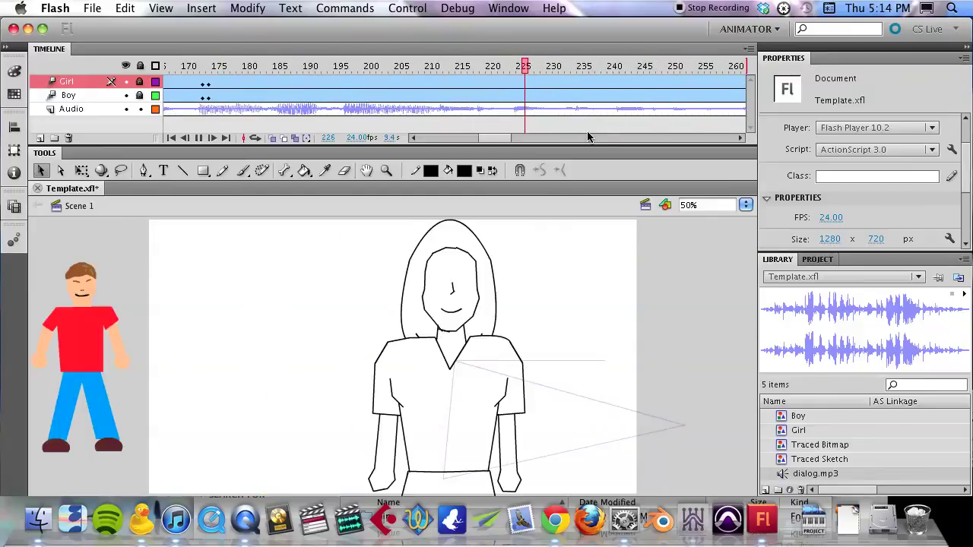
key(Return)
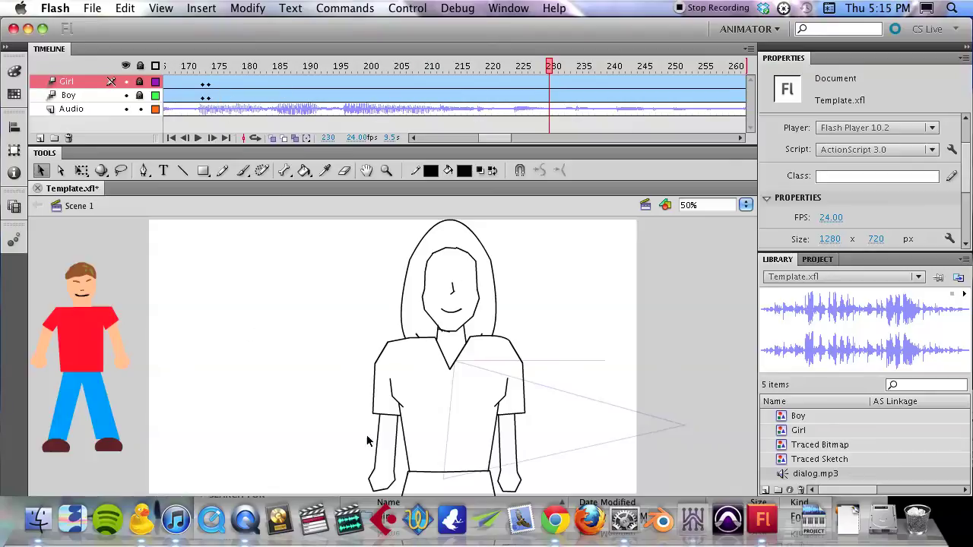
Step: Inspect frame 174 across the Girl, Audio and Boy layers and select the Boy's frame
click(207, 86)
click(208, 109)
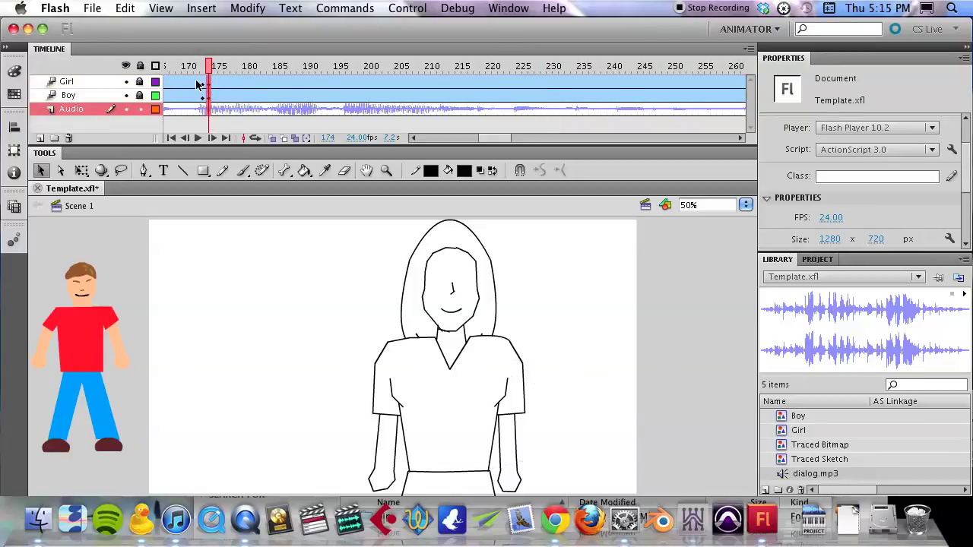
click(202, 86)
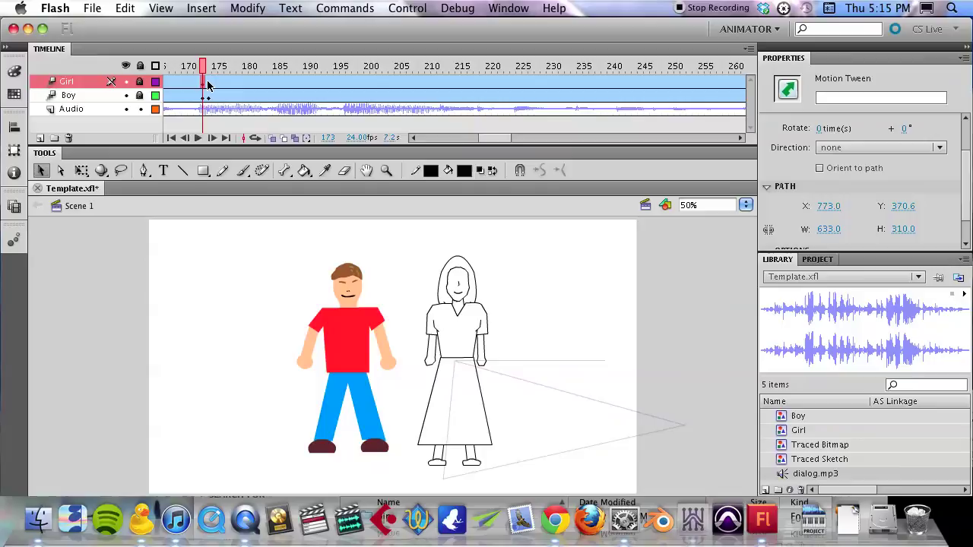
click(209, 90)
click(207, 97)
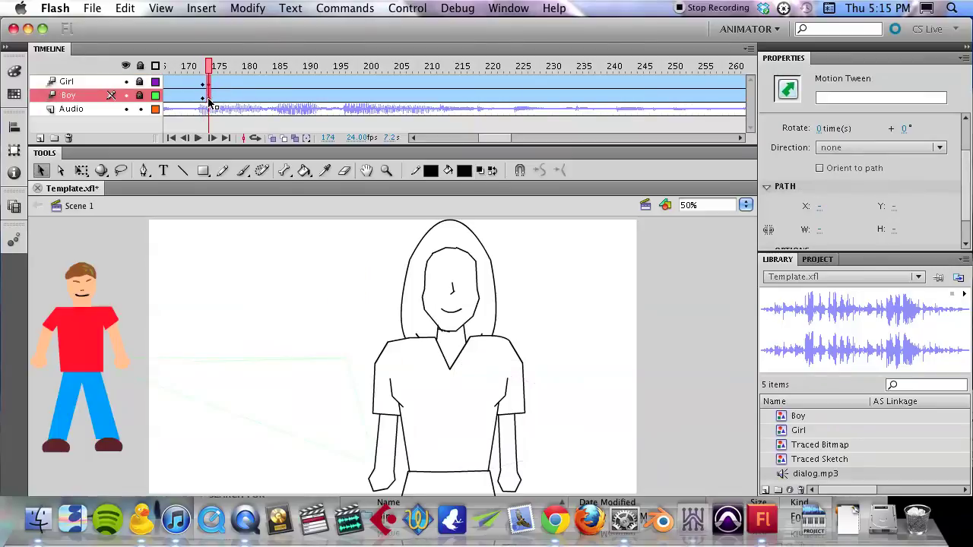
Step: Clear all keyframe properties on the Boy layer at frame 174
right_click(209, 101)
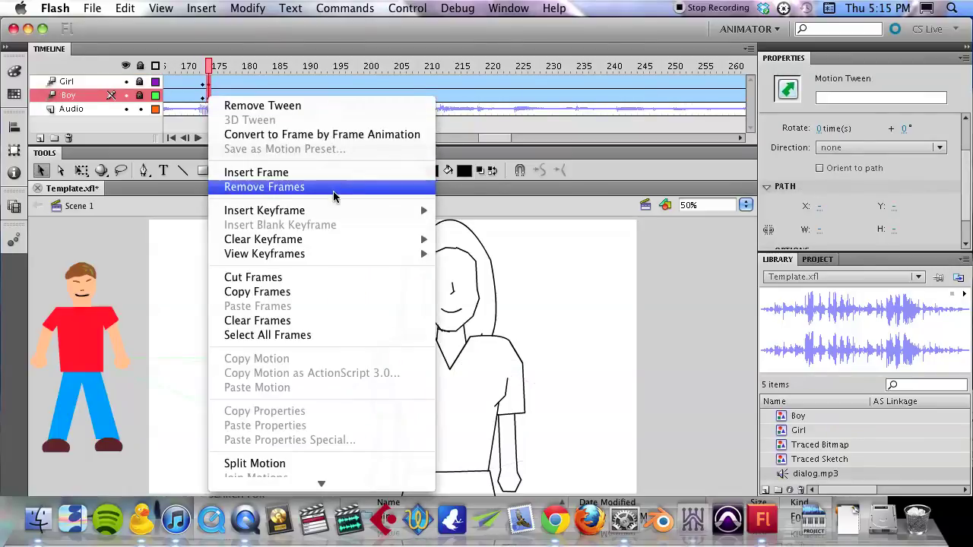
mouse_move(338, 239)
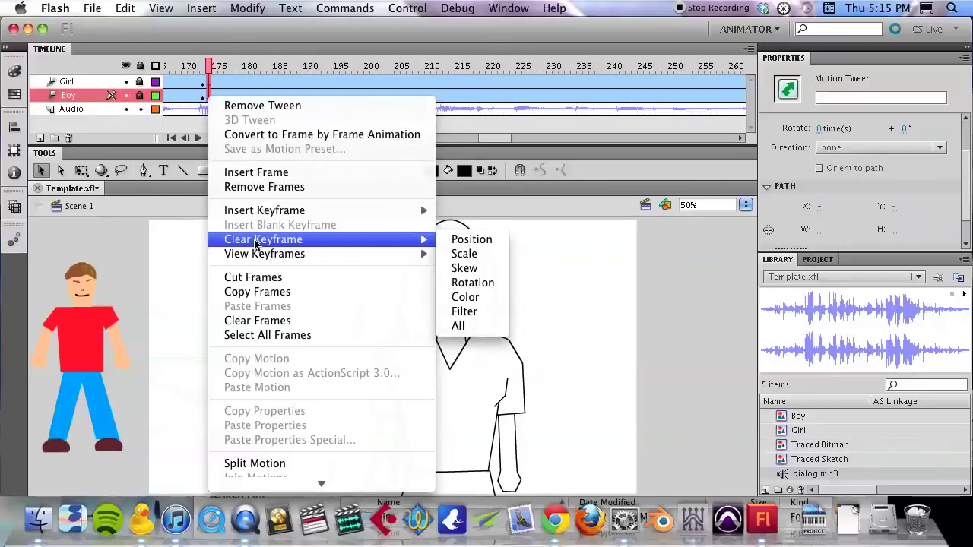
click(213, 99)
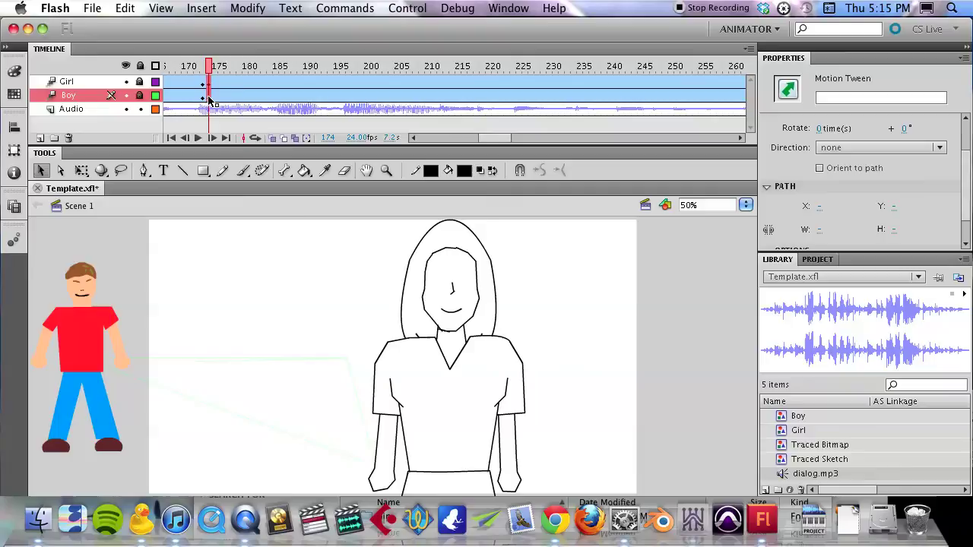
right_click(211, 101)
mouse_move(308, 211)
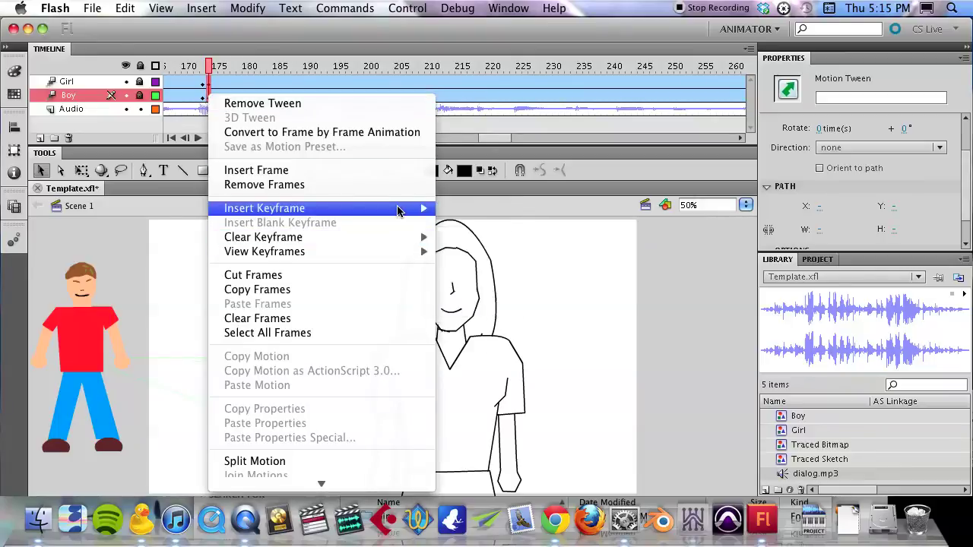
mouse_move(391, 240)
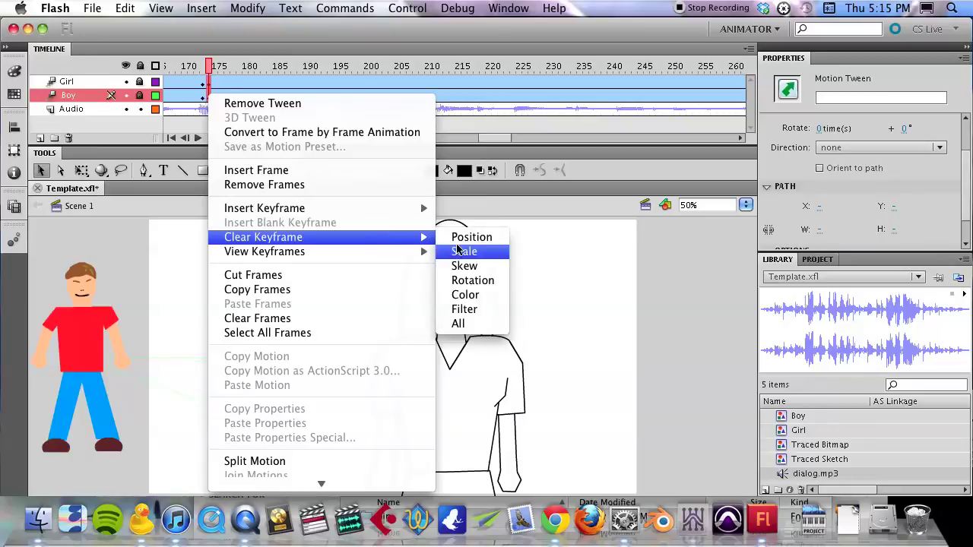
click(457, 325)
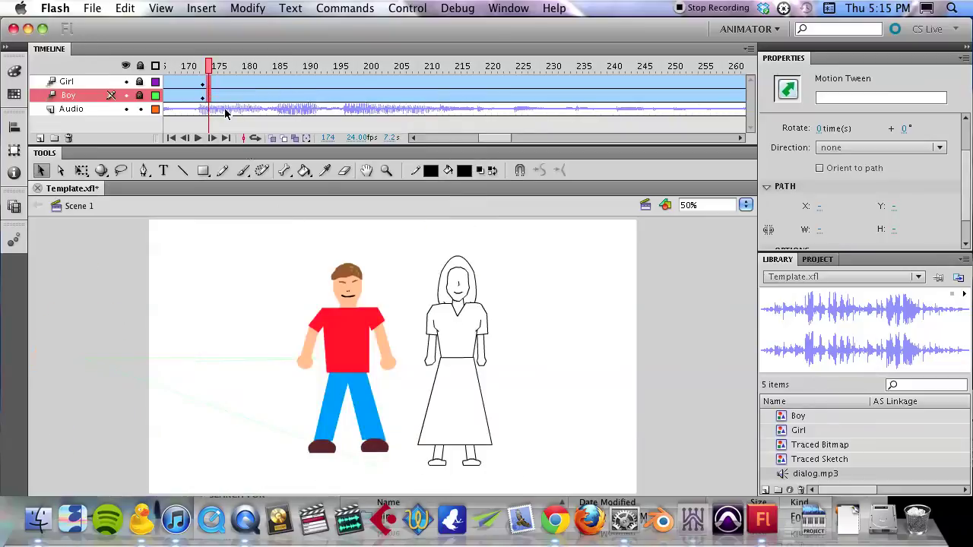
Step: Check the Girl layer at frames 166 and 165 for the close-up
drag(490, 139, 484, 139)
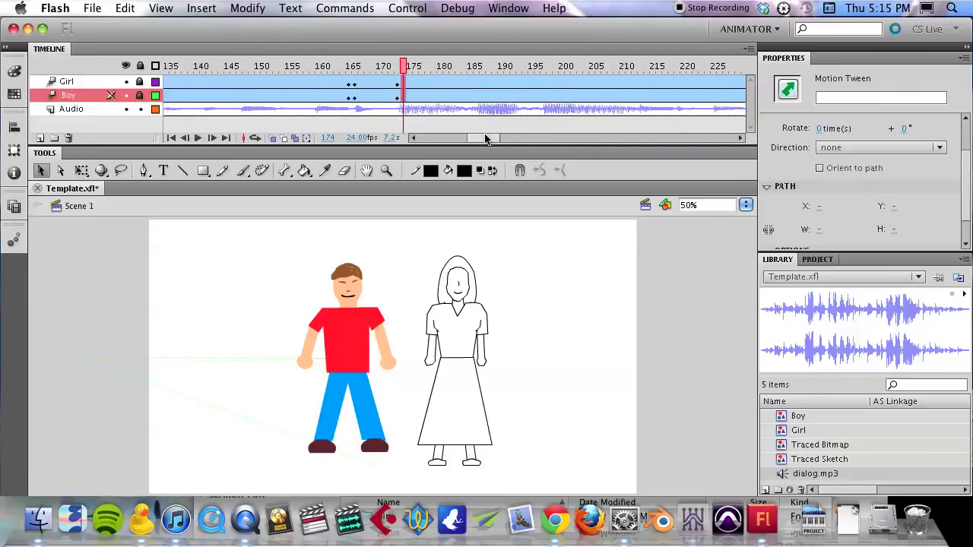
click(355, 85)
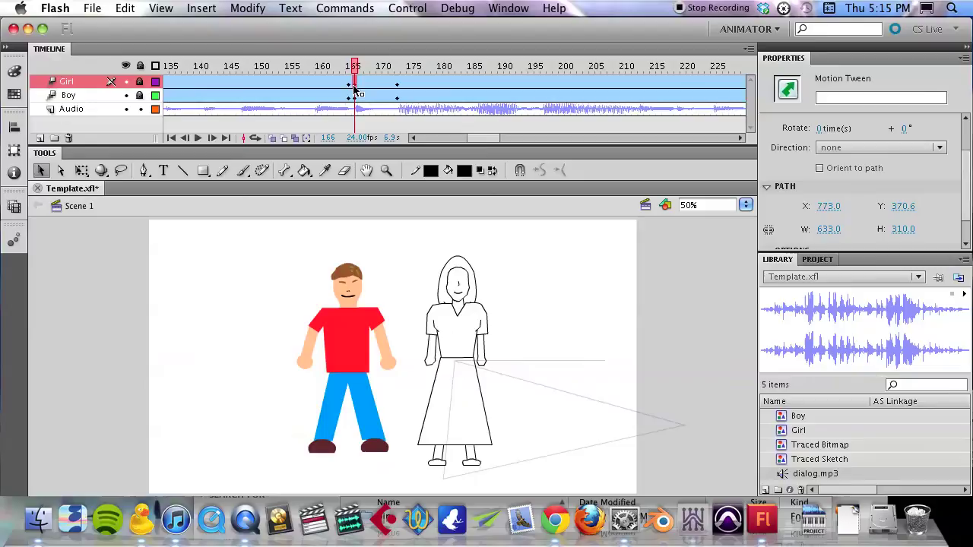
click(349, 85)
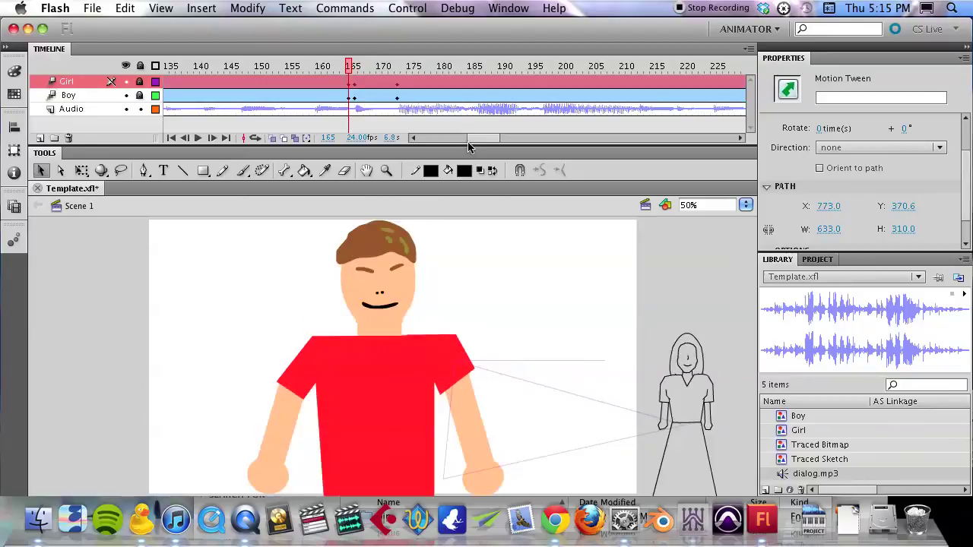
click(341, 85)
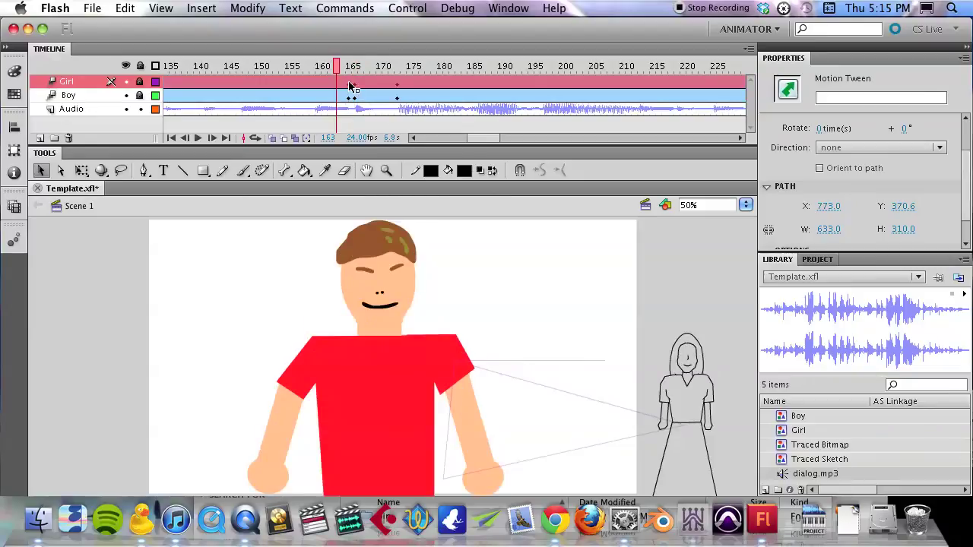
drag(491, 143, 481, 143)
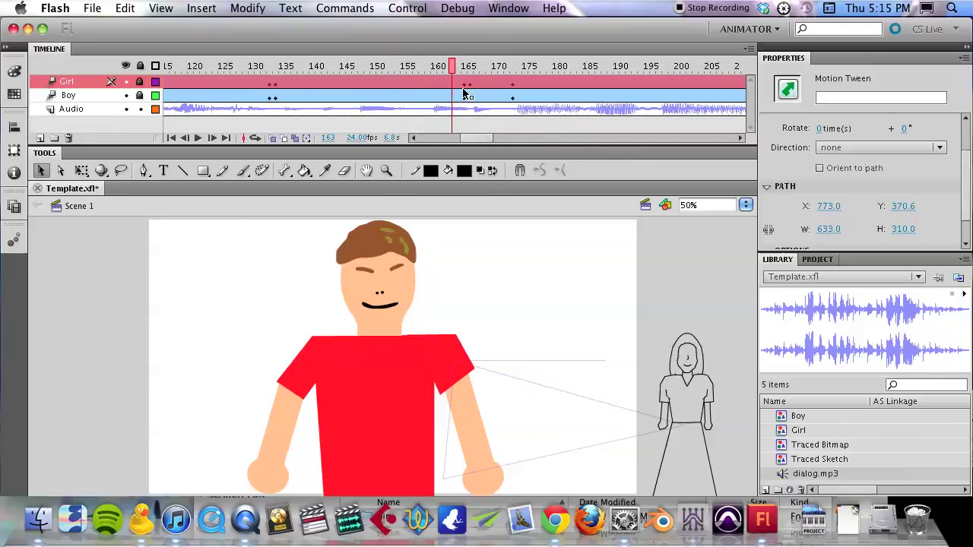
click(278, 68)
drag(278, 67, 275, 72)
click(275, 81)
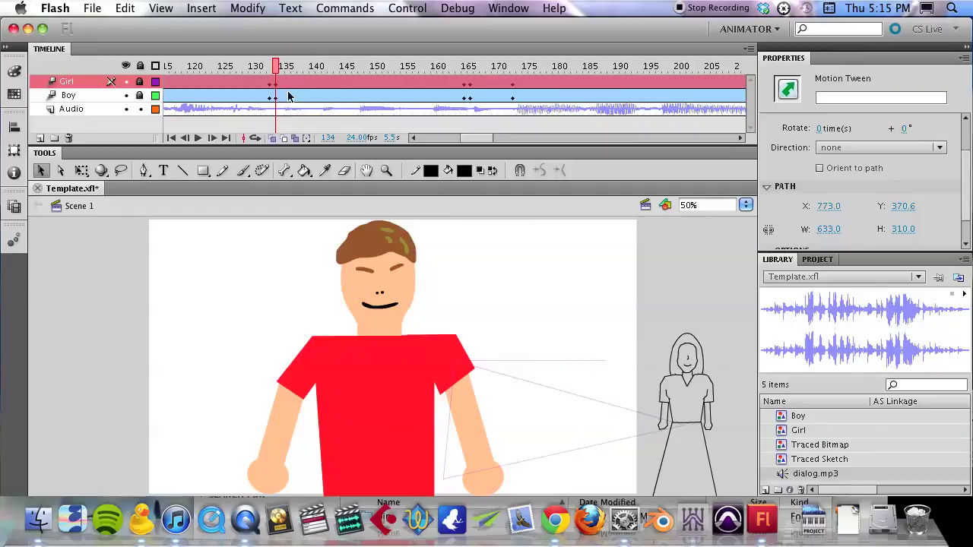
click(271, 87)
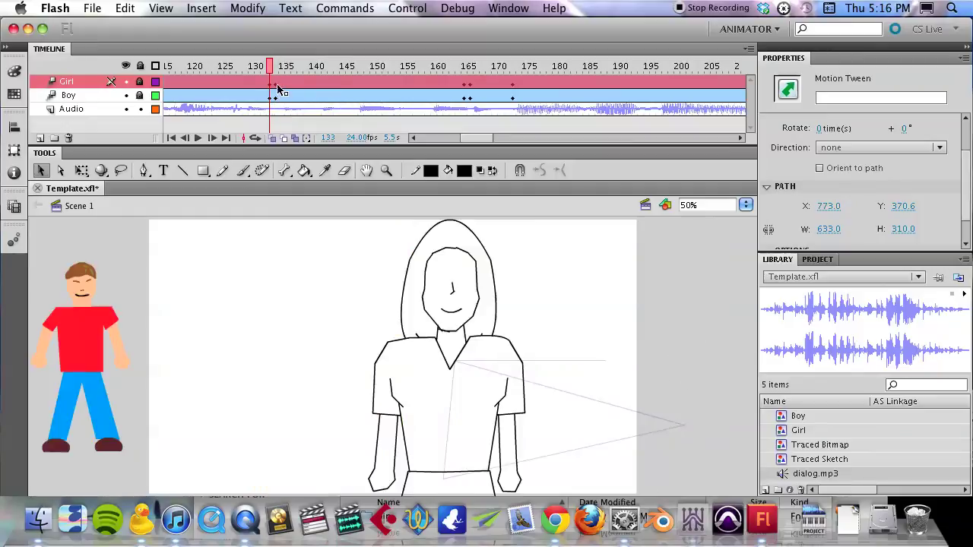
click(277, 96)
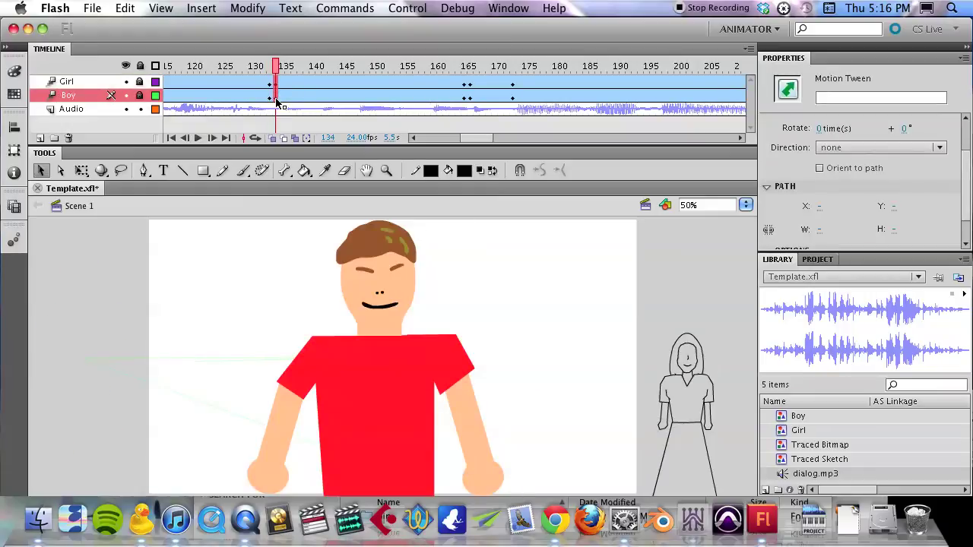
Step: Move the Boy keyframe from frame 134 to about frame 174
right_click(276, 100)
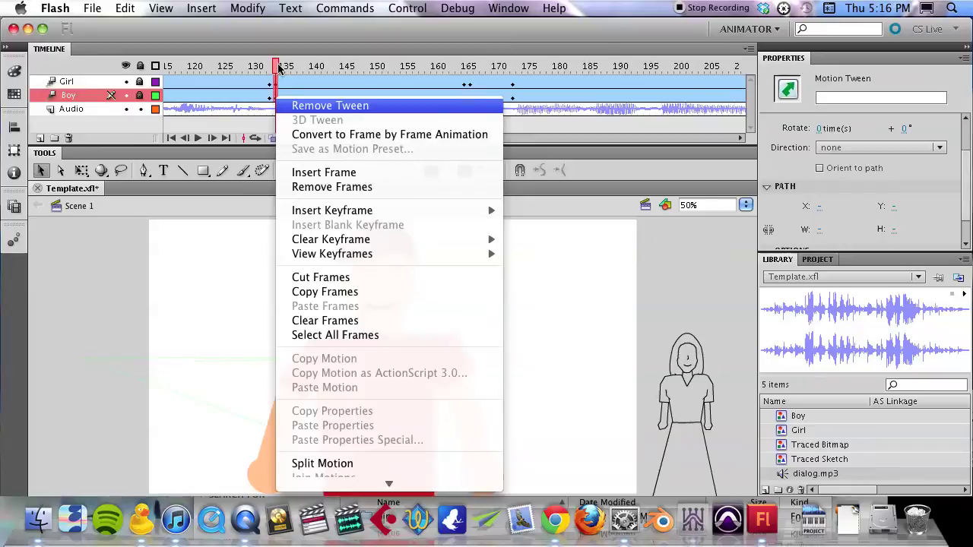
click(286, 31)
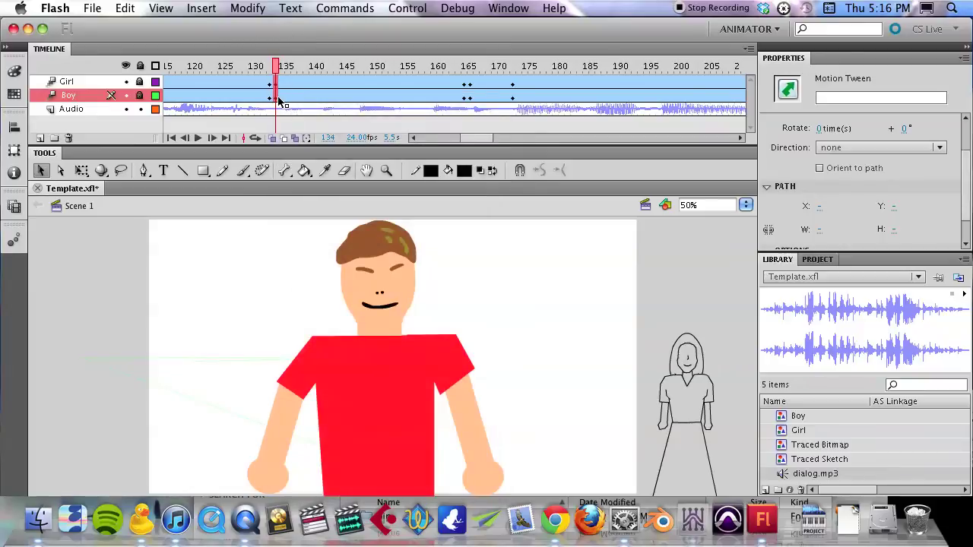
drag(277, 101, 527, 101)
click(527, 101)
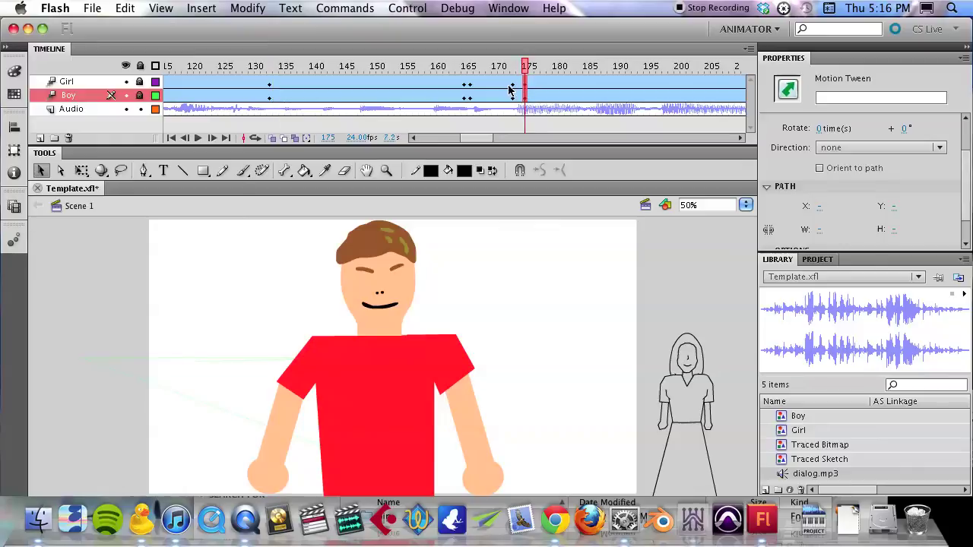
Step: Check the Girl layer and the boy close-up at frames 173, 166 and 165
click(511, 84)
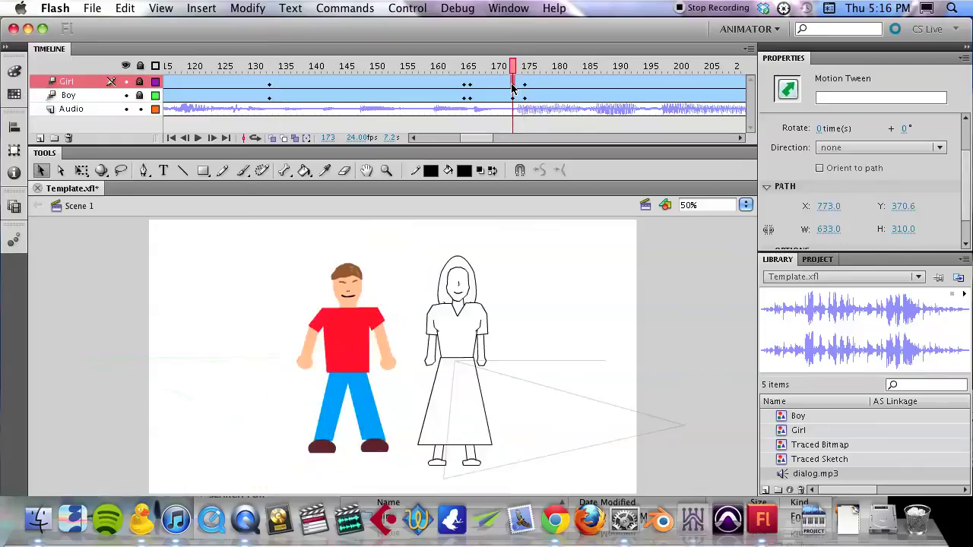
click(470, 85)
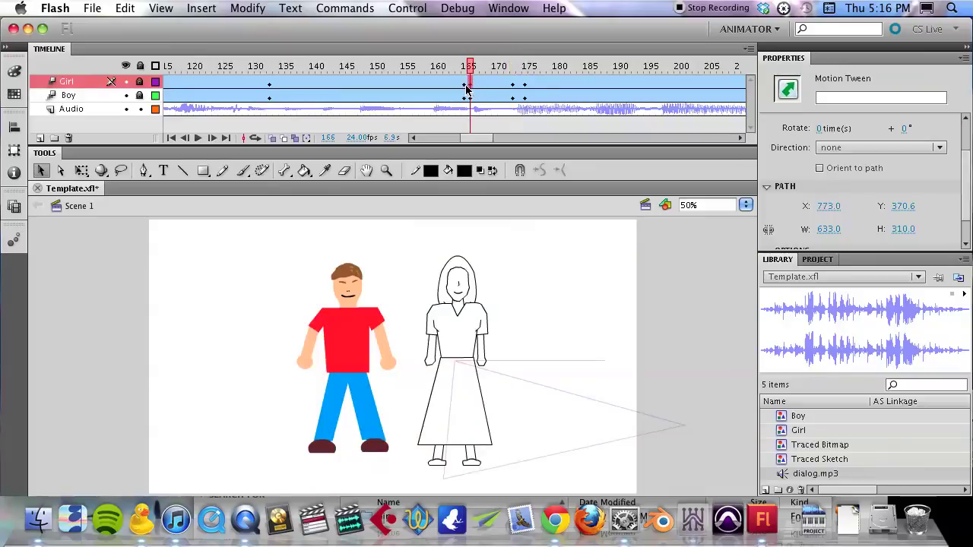
click(466, 86)
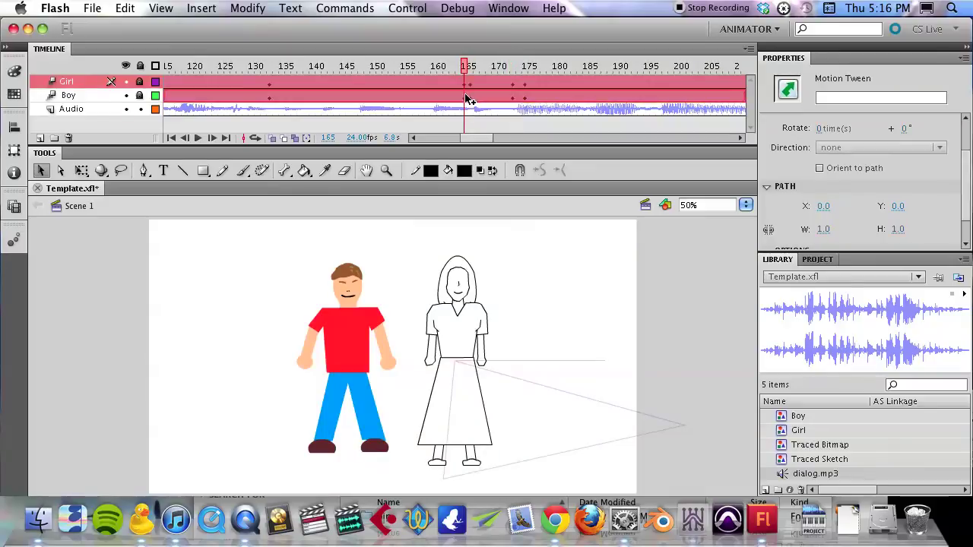
click(468, 70)
click(465, 64)
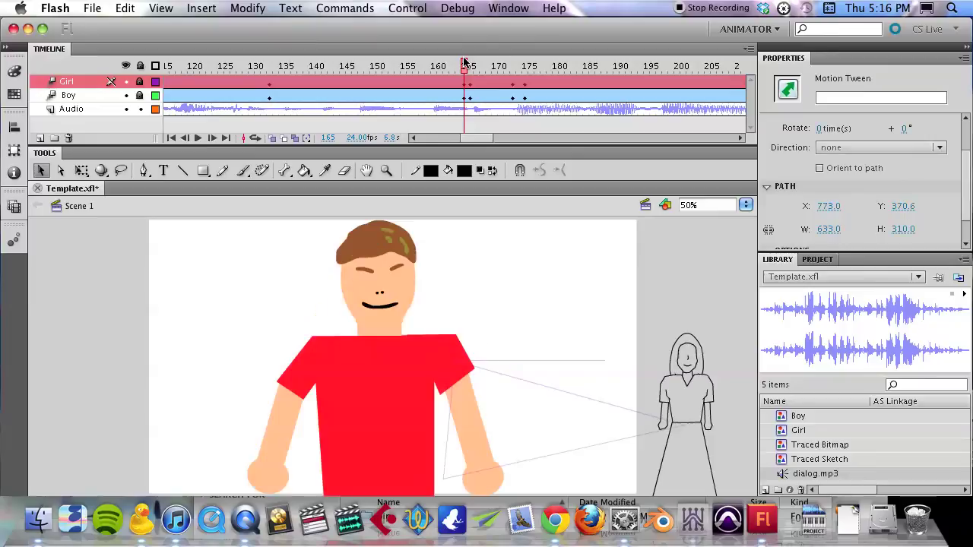
click(466, 64)
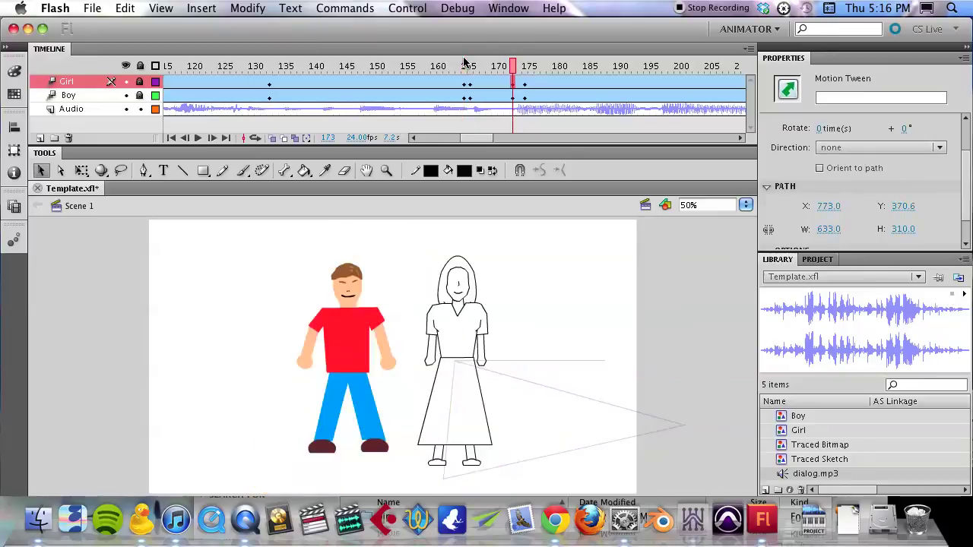
Step: Clear all keyframe properties on the Boy layer at frame 165, then return to frame 134
click(466, 96)
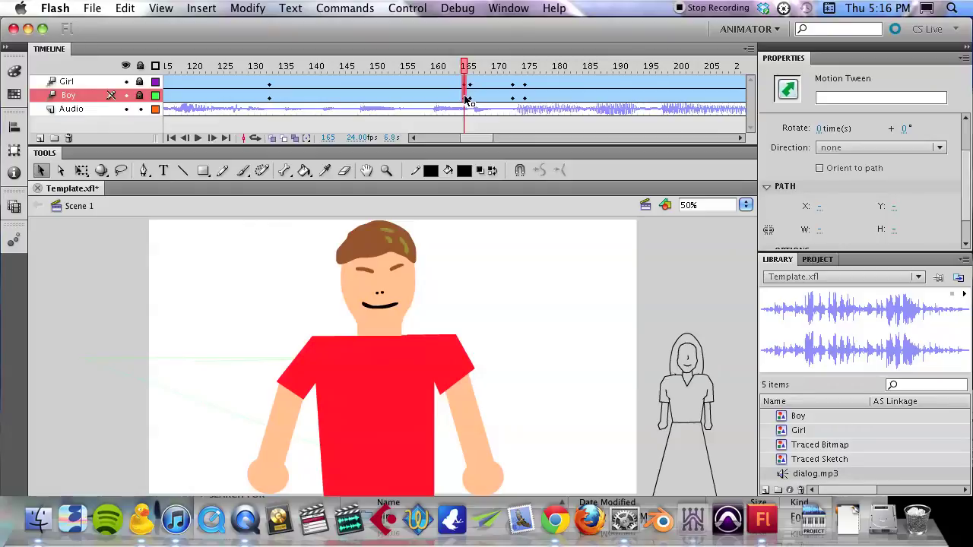
right_click(467, 100)
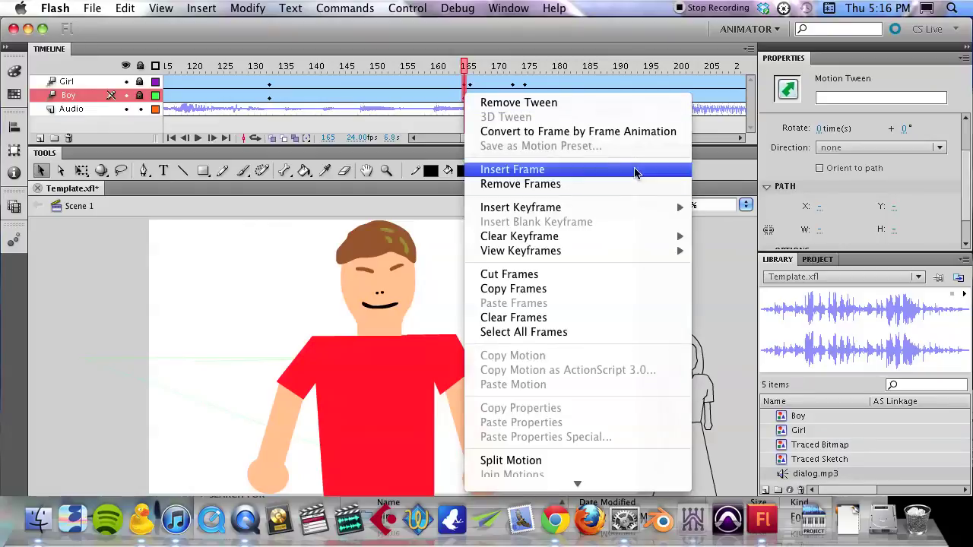
mouse_move(655, 237)
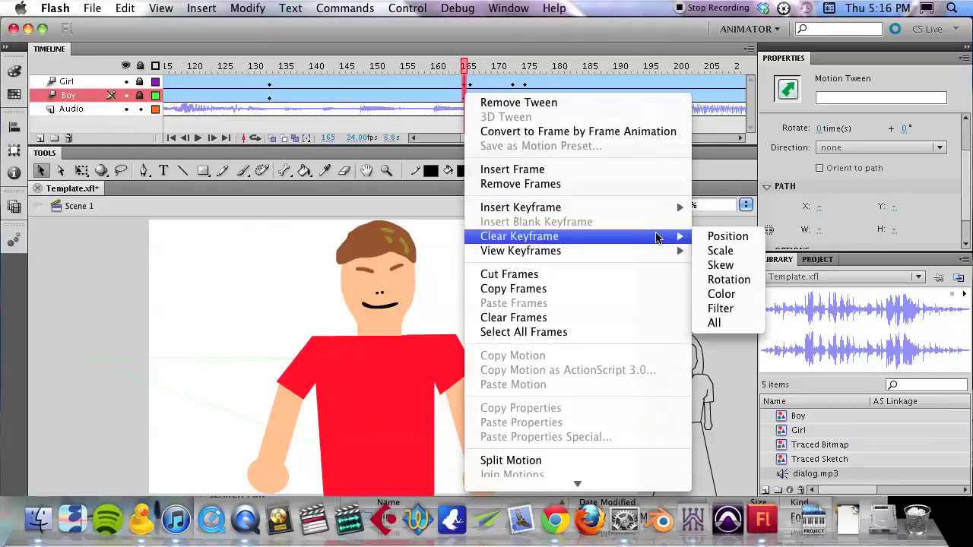
click(722, 324)
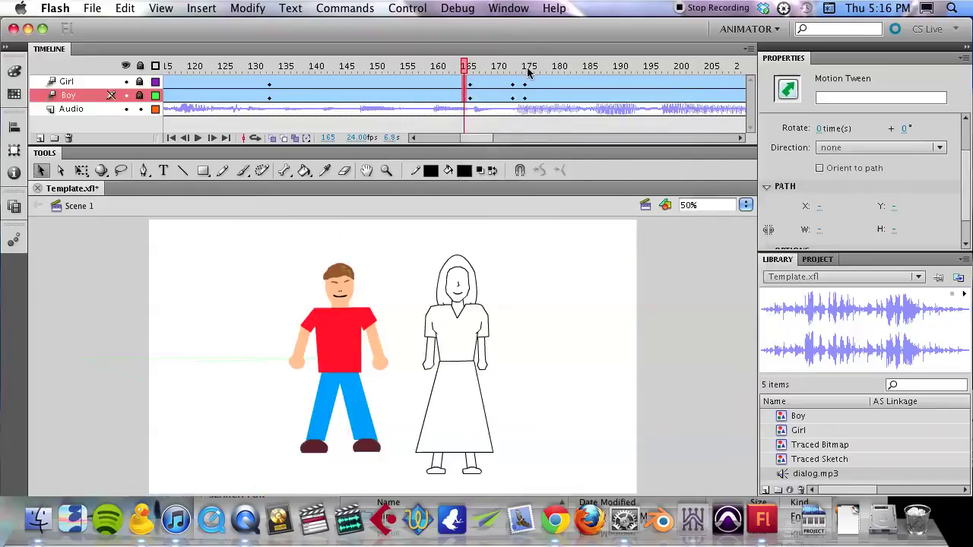
click(466, 98)
click(471, 99)
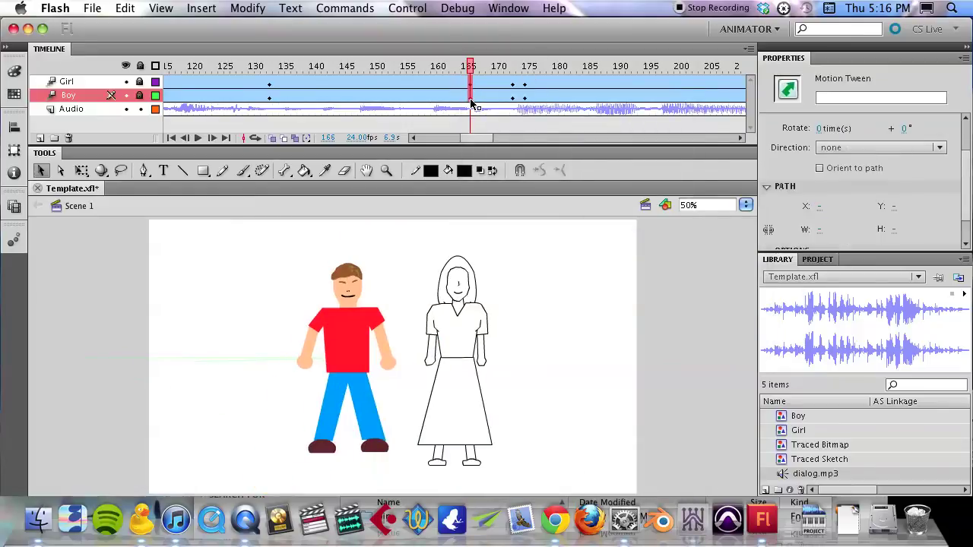
click(272, 73)
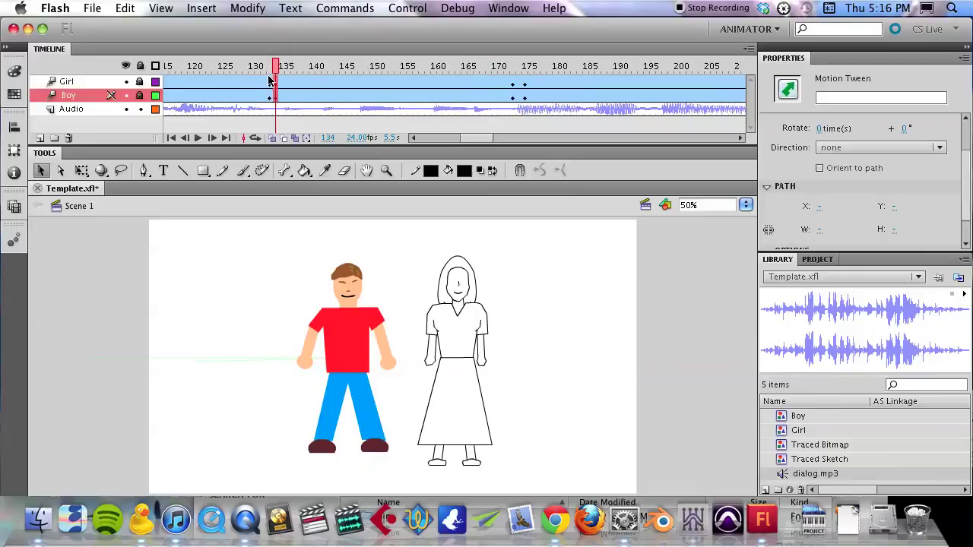
Step: Check the cuts at frames 134 and 175, then drag the close-up keyframes back to about frame 170
click(269, 70)
click(276, 69)
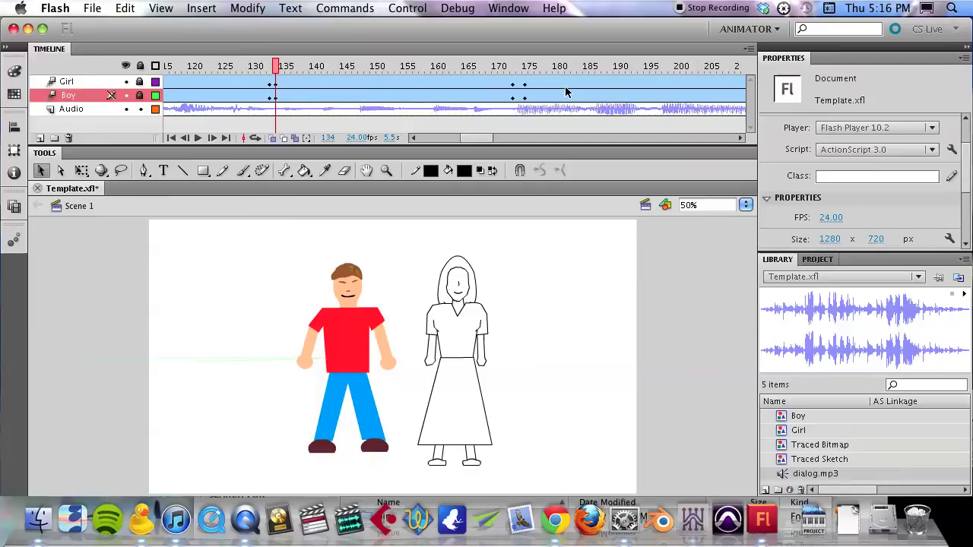
click(514, 68)
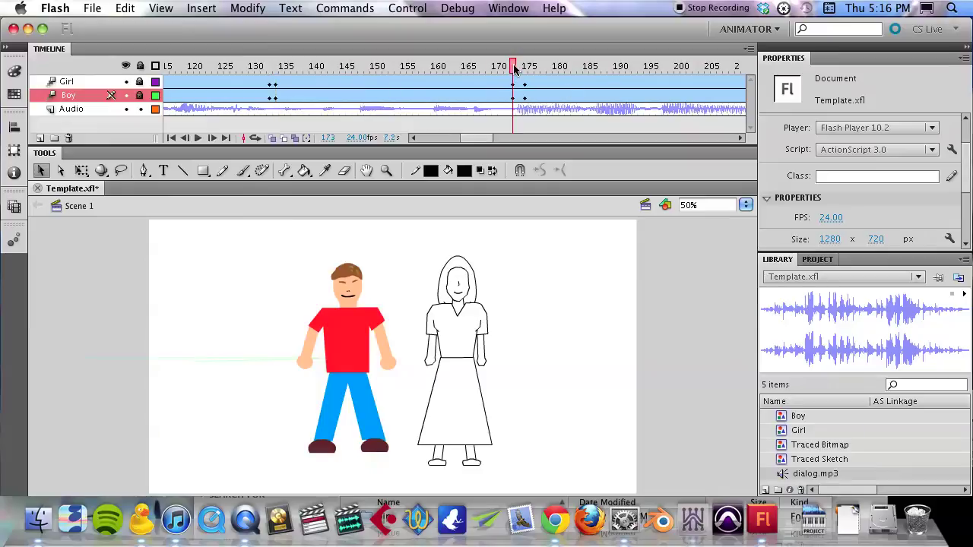
click(524, 68)
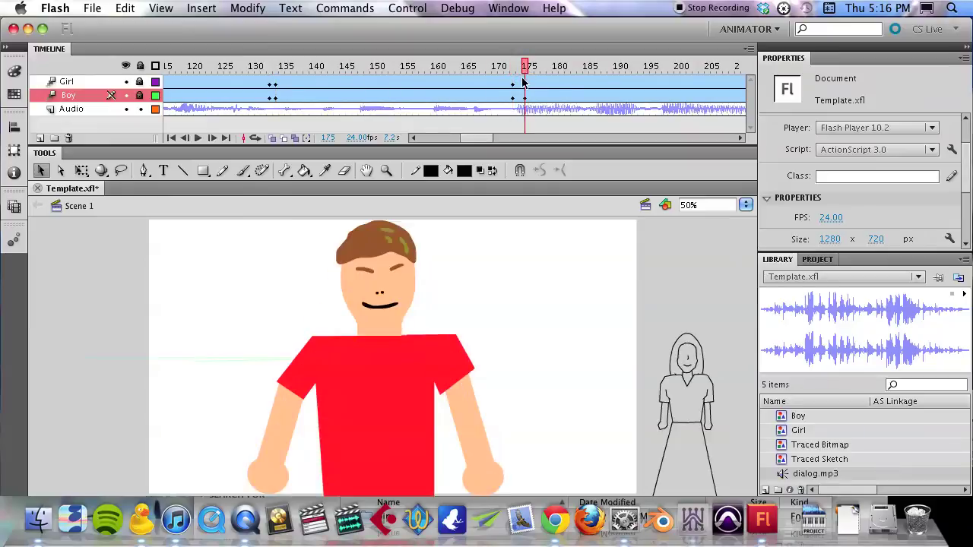
drag(524, 88, 500, 86)
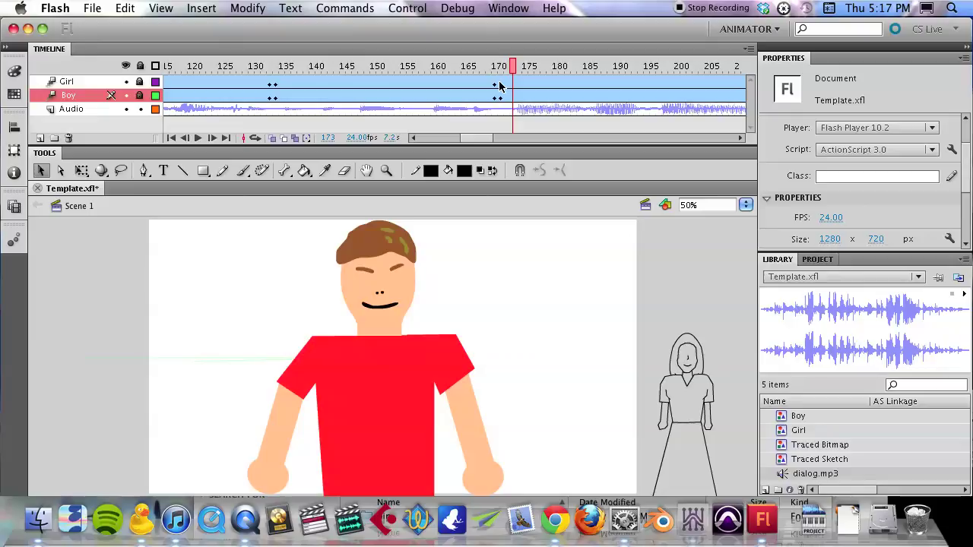
Step: Check the new cut on the Boy tween at frame 171
click(499, 89)
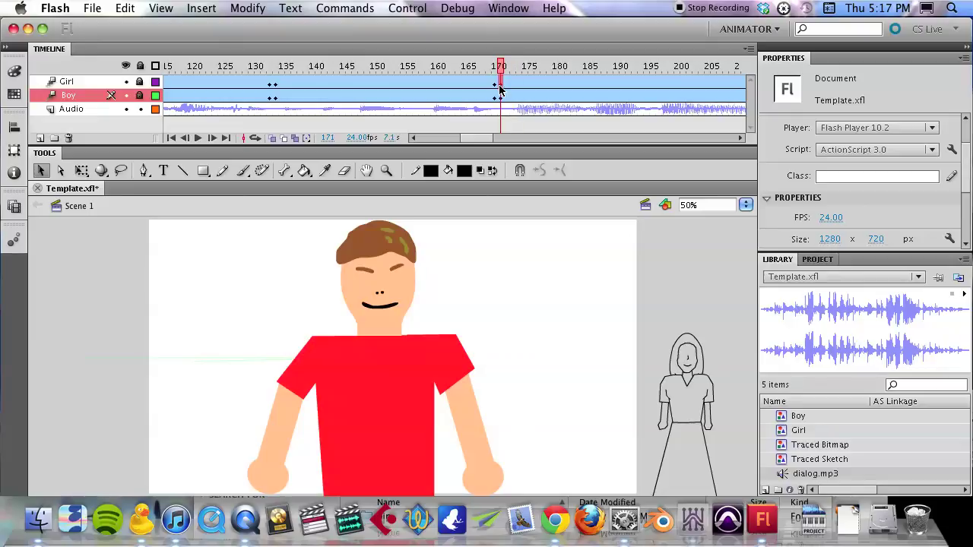
click(500, 97)
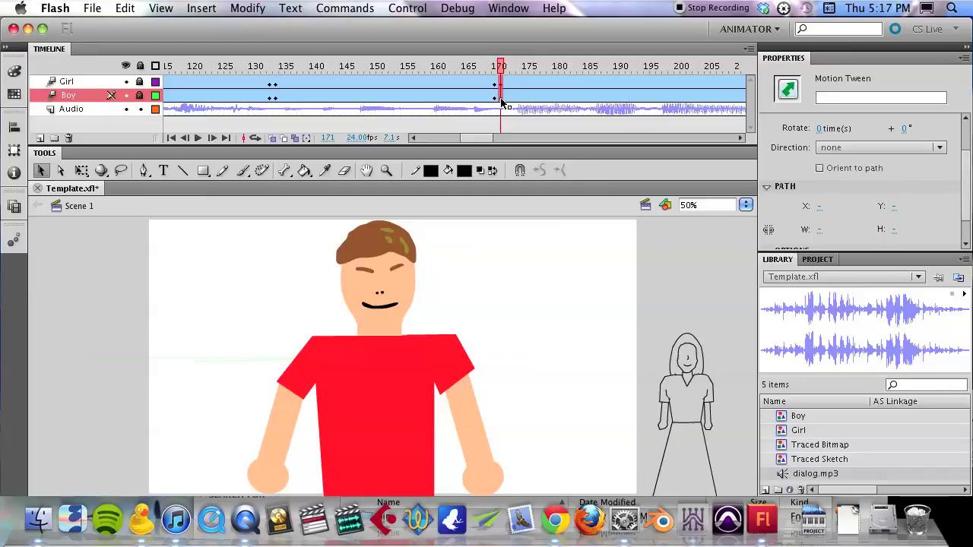
right_click(501, 102)
key(Escape)
Step: Unlock the Boy layer and select its tween at frame 289 near the scene's end
mouse_move(501, 97)
mouse_down()
mouse_move(762, 95)
mouse_move(459, 91)
mouse_up()
click(458, 86)
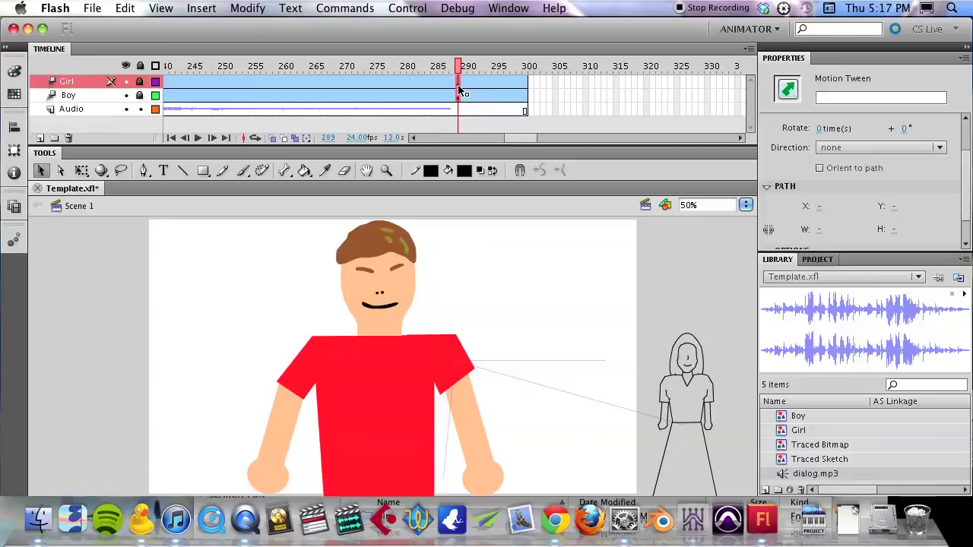
click(492, 68)
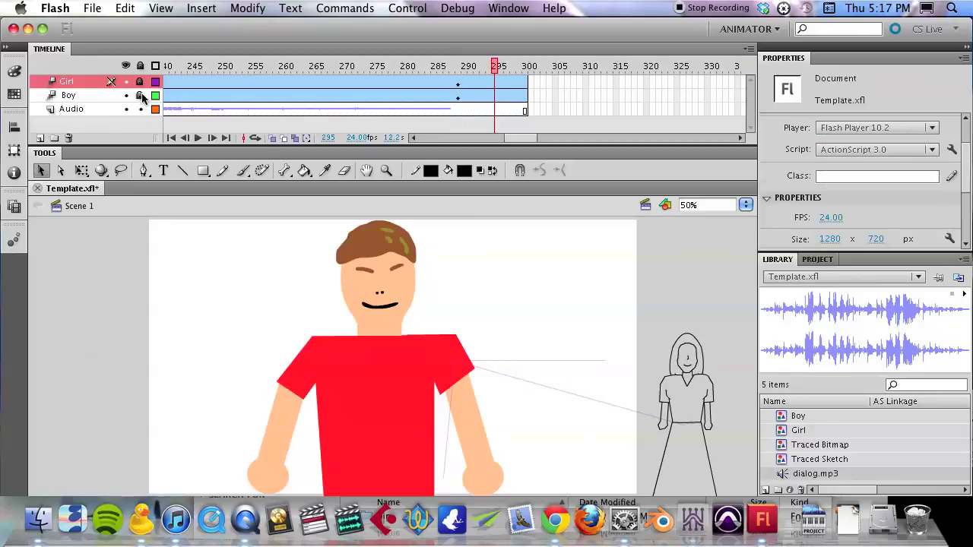
click(140, 96)
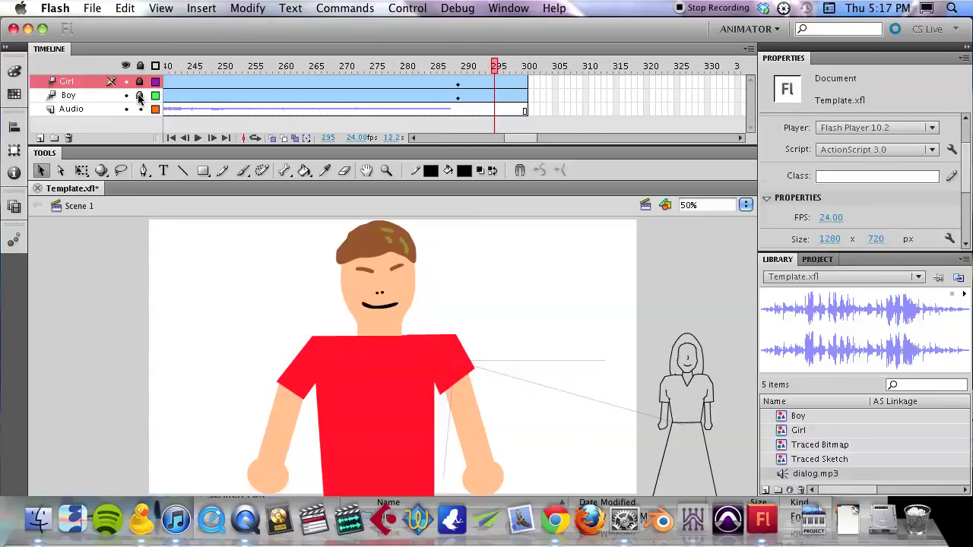
click(456, 96)
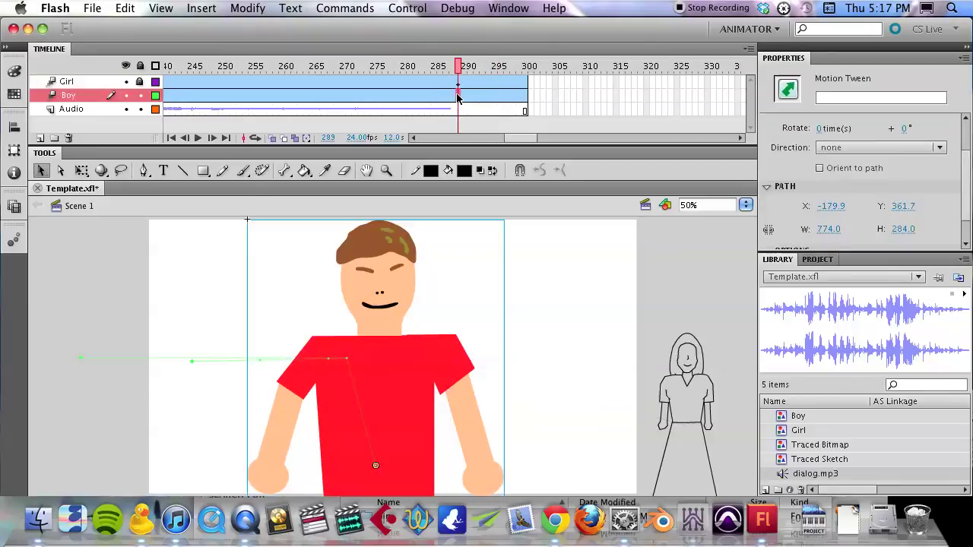
Step: Scale and reposition the boy at frame 289 to 1877.45 × 3593.20 as an extreme face close-up
click(370, 268)
key(q)
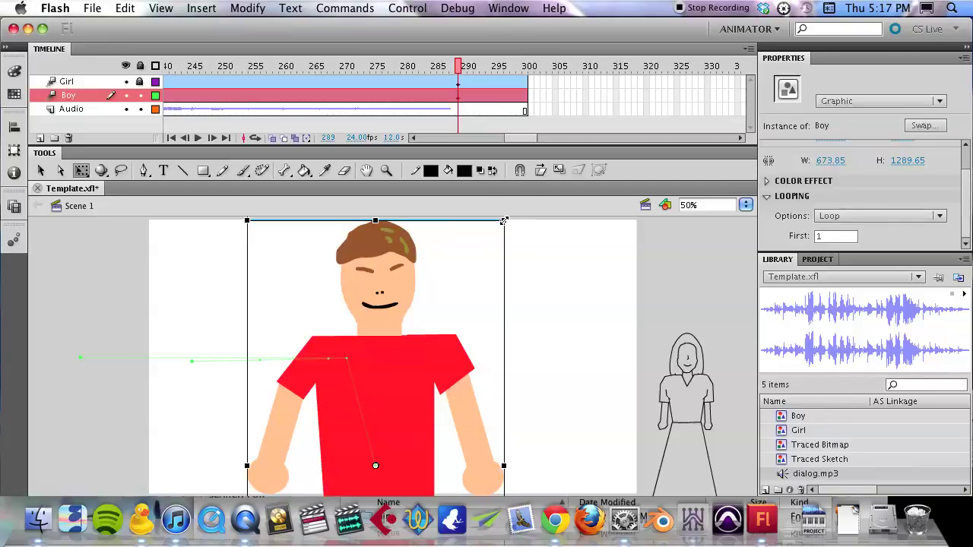
drag(503, 220, 839, 6)
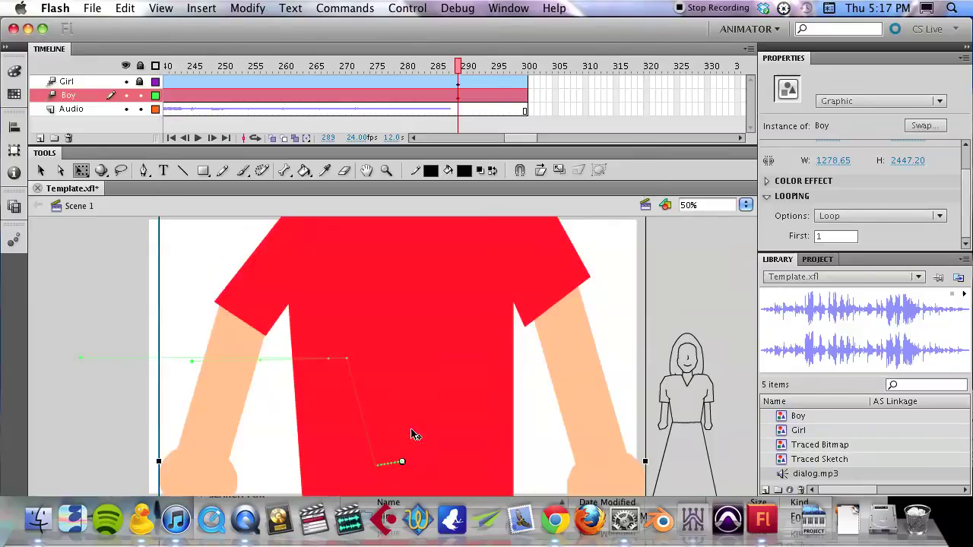
drag(455, 279, 440, 433)
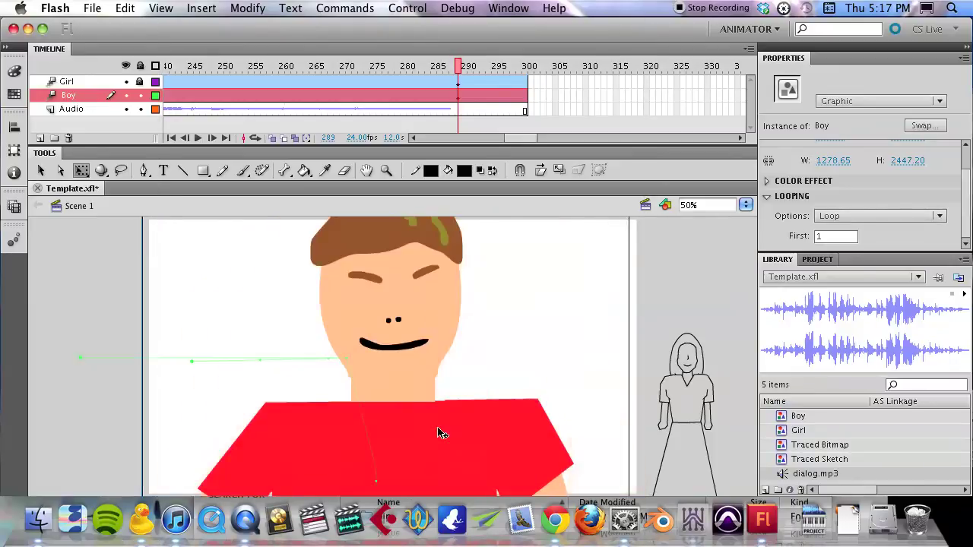
mouse_move(428, 272)
mouse_down()
mouse_move(403, 265)
mouse_move(400, 339)
mouse_up()
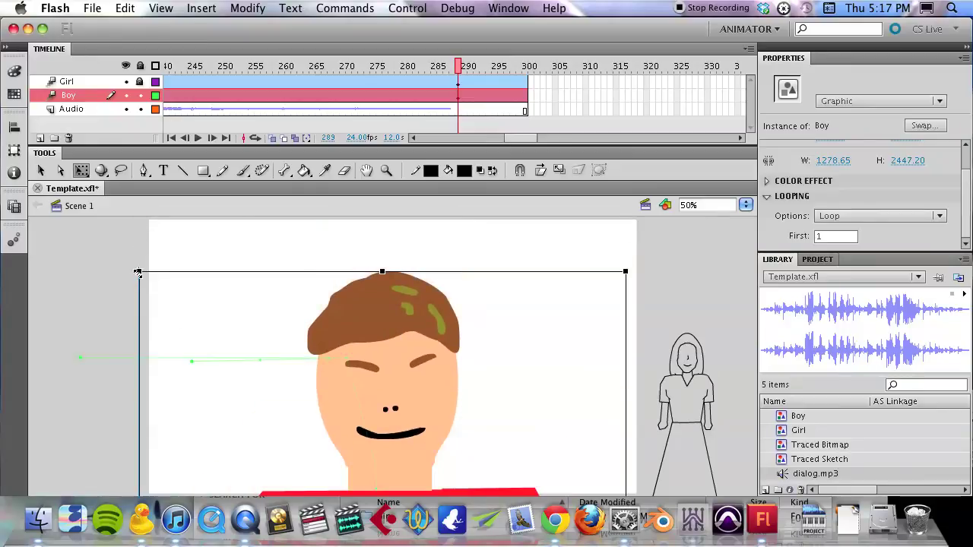
drag(138, 271, 108, 161)
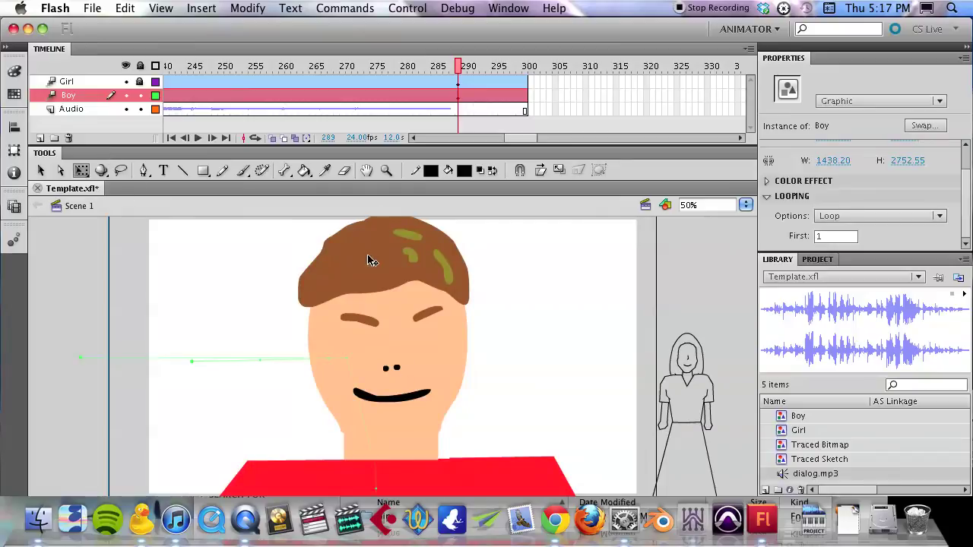
drag(368, 260, 389, 411)
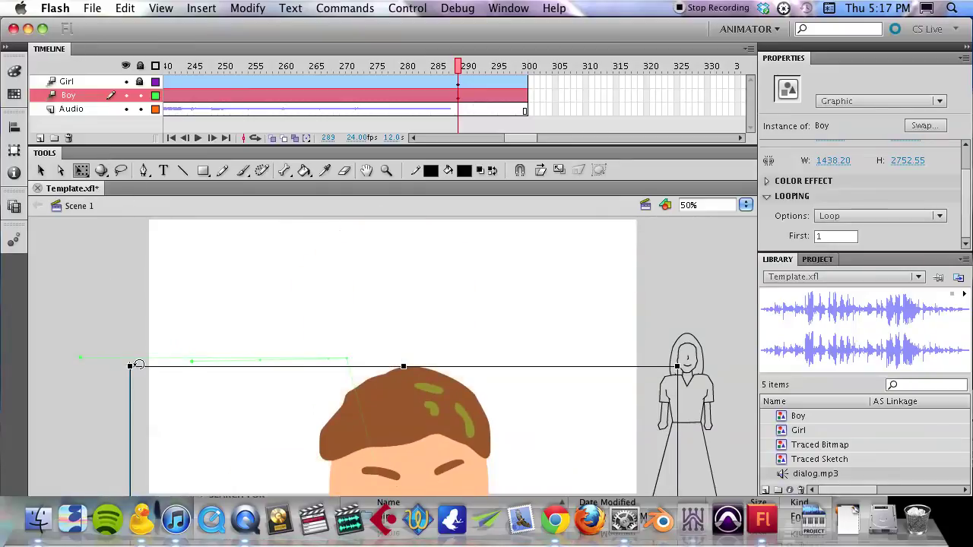
drag(129, 364, 48, 6)
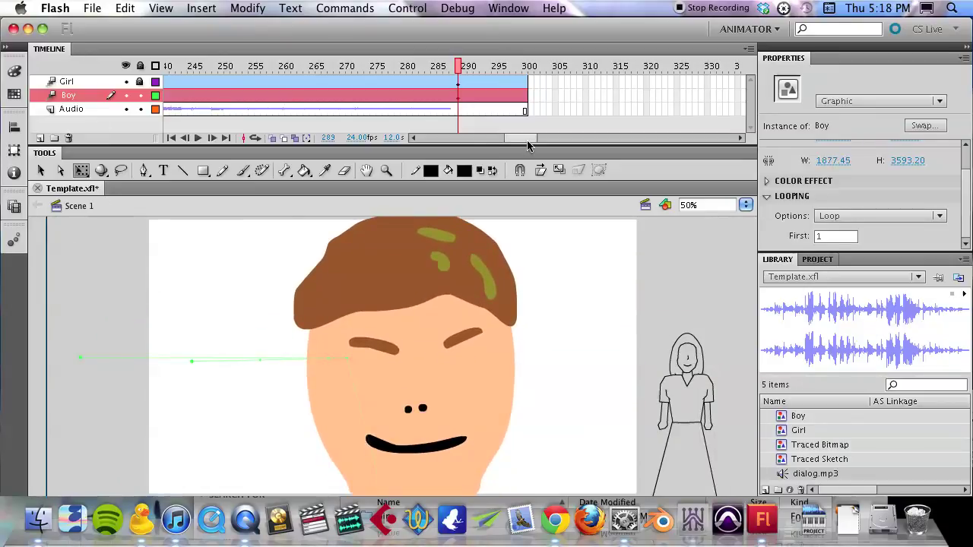
drag(527, 142, 486, 131)
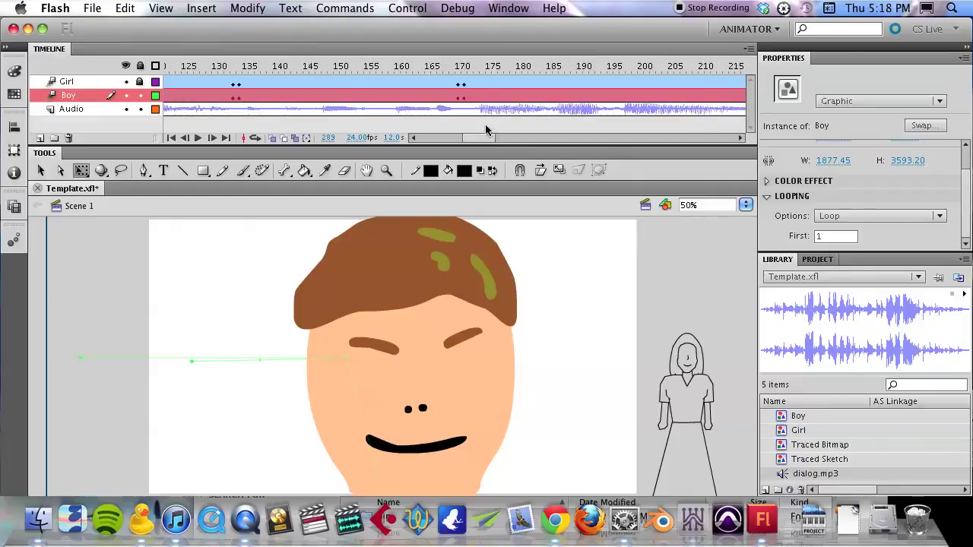
Step: At frame 171, move the boy down and enlarge him to a medium close-up of about 916 × 1753
click(464, 66)
click(413, 229)
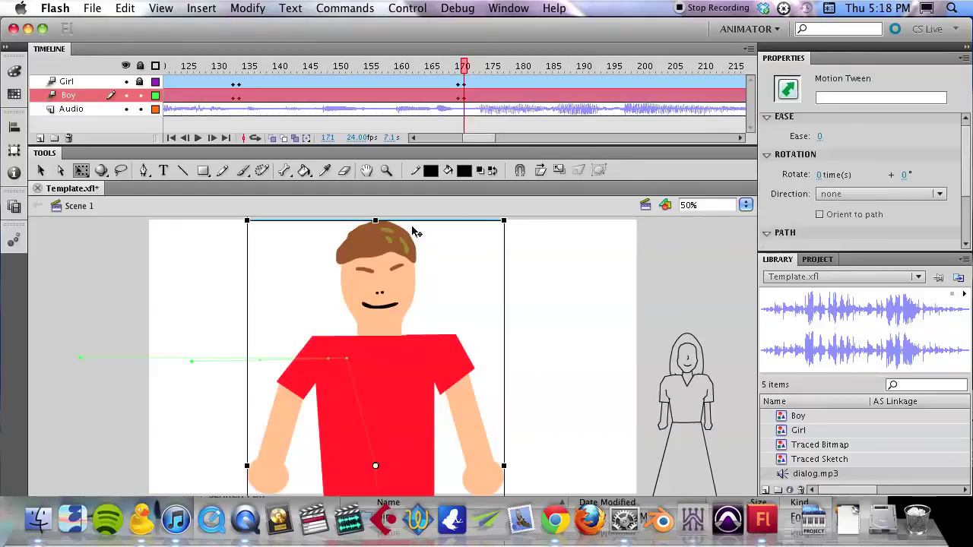
drag(352, 258, 367, 340)
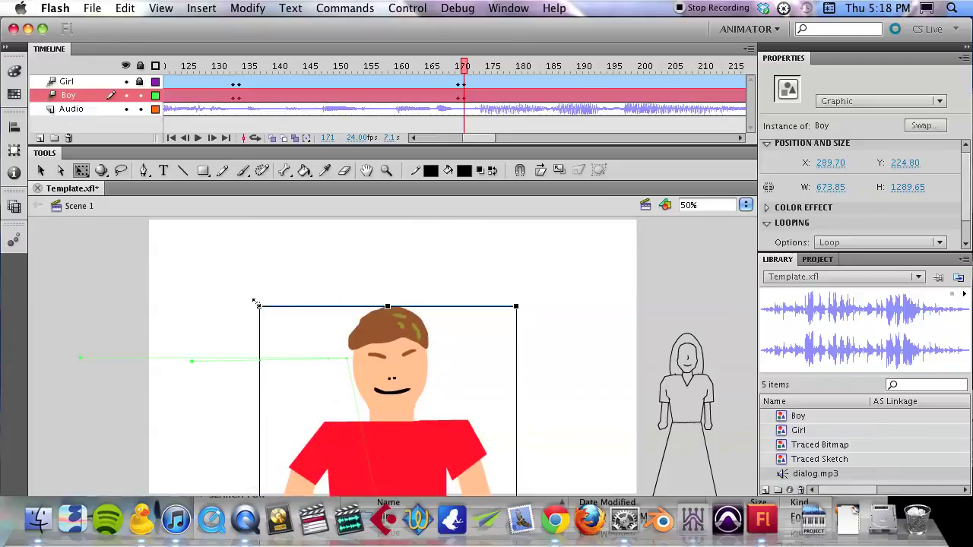
drag(255, 303, 205, 218)
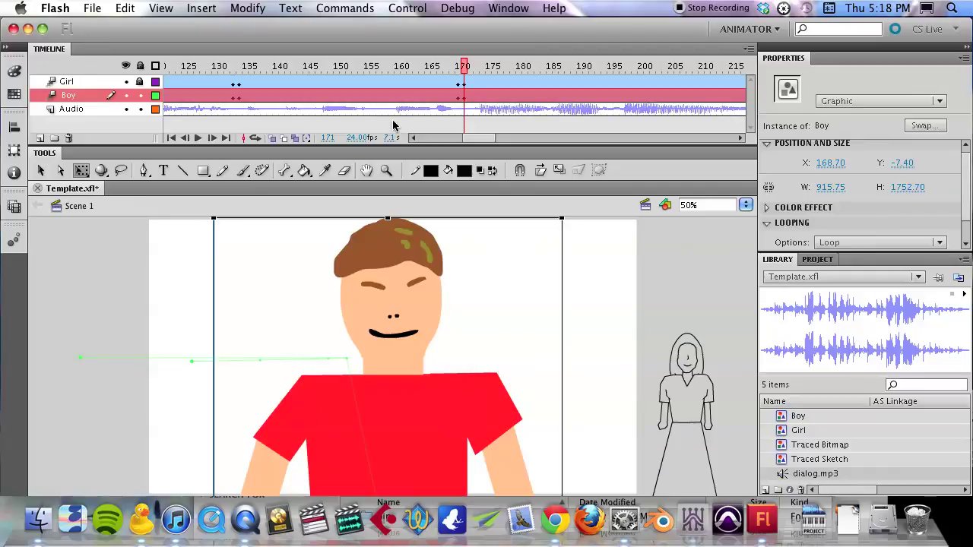
Step: Play the zoom from frame 171 to check it, then stop
key(Return)
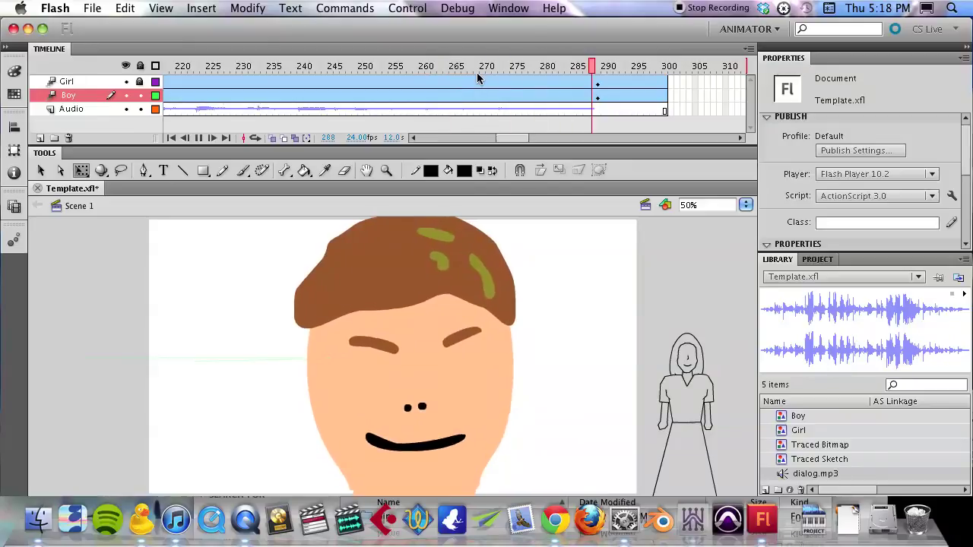
key(Return)
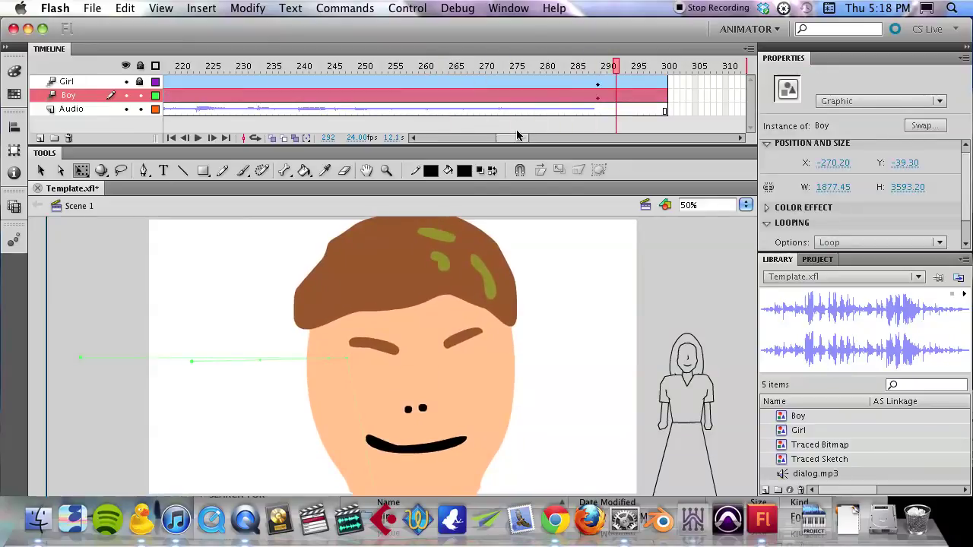
drag(517, 138, 395, 139)
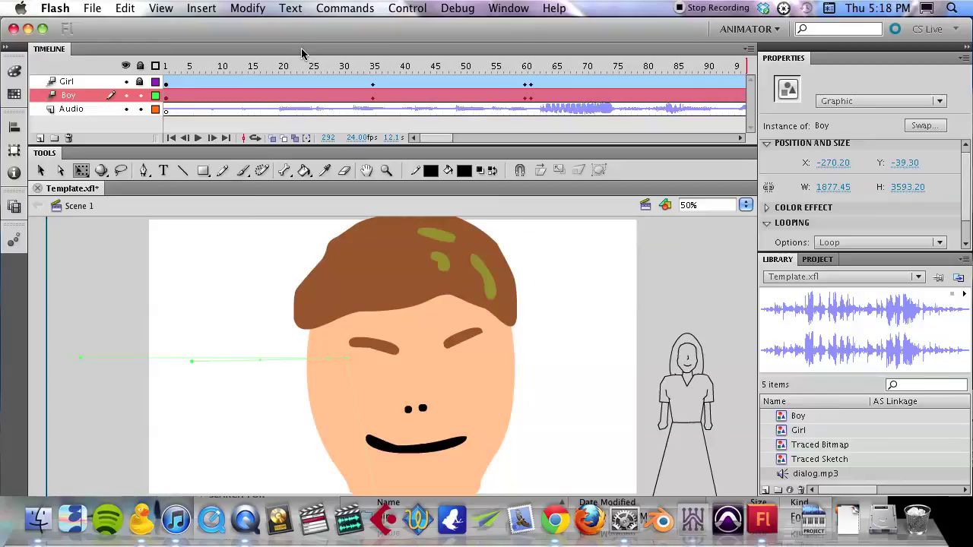
Step: Test the movie to preview Template.swf playing through to the boy's extreme close-up
key(super+Return)
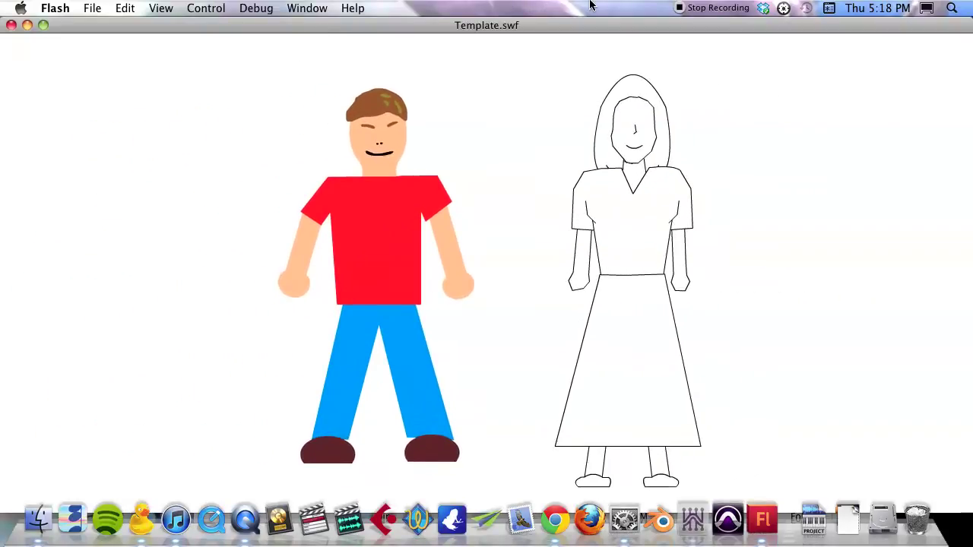